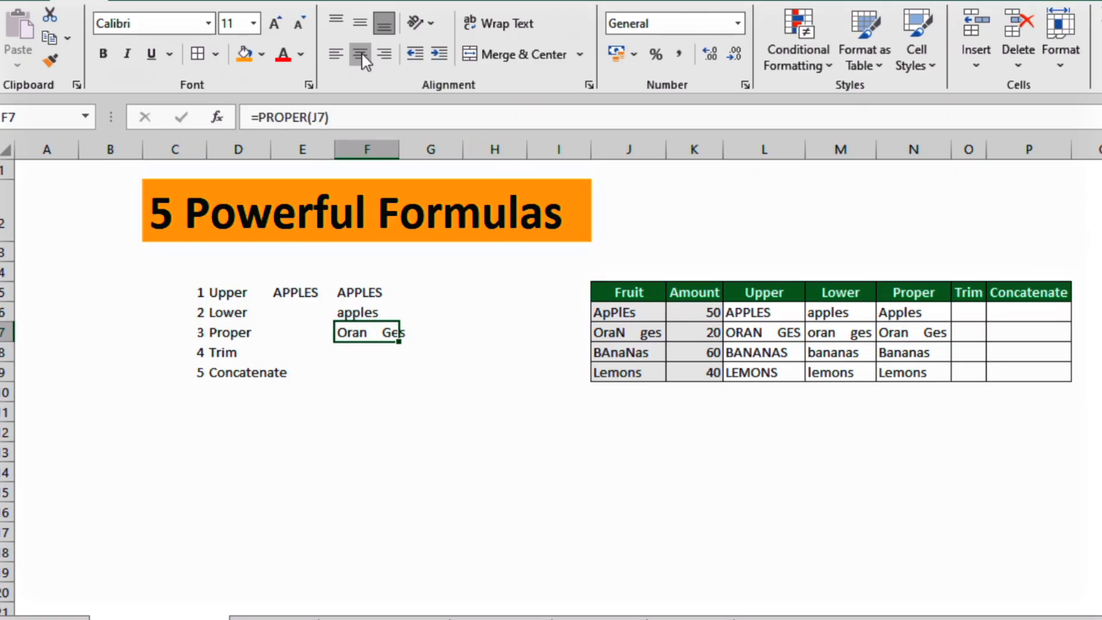
Step: Move from the formula list to the Oranges row of the fruit table
{"action": "key", "text": "Down"}
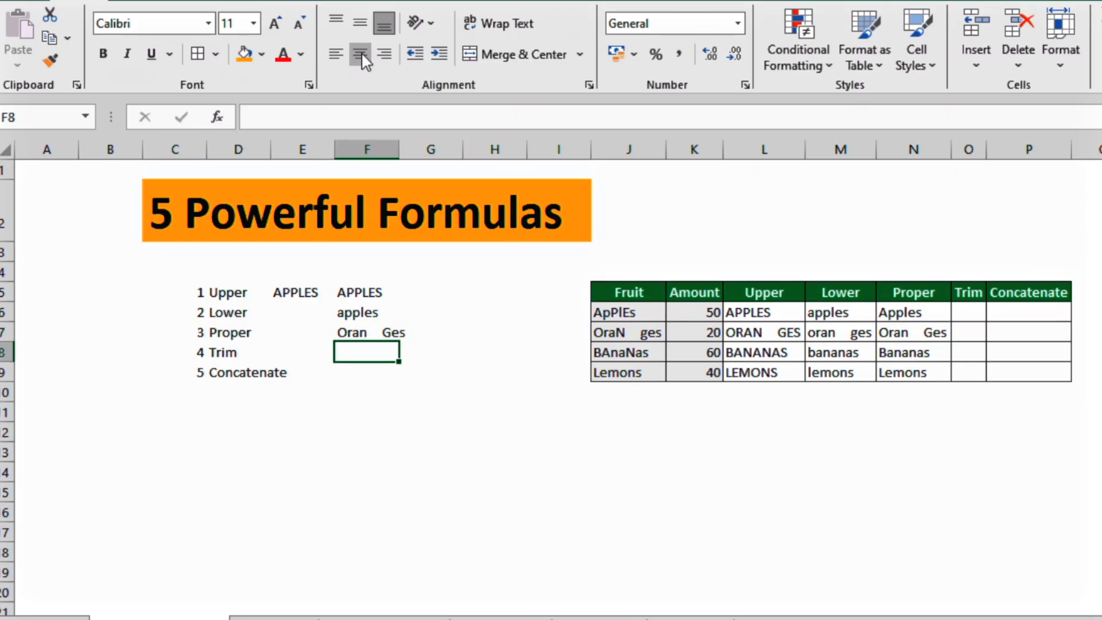
{"action": "key", "text": "Right"}
{"action": "key", "text": "Right"}
{"action": "key", "text": "Right"}
{"action": "key", "text": "Right"}
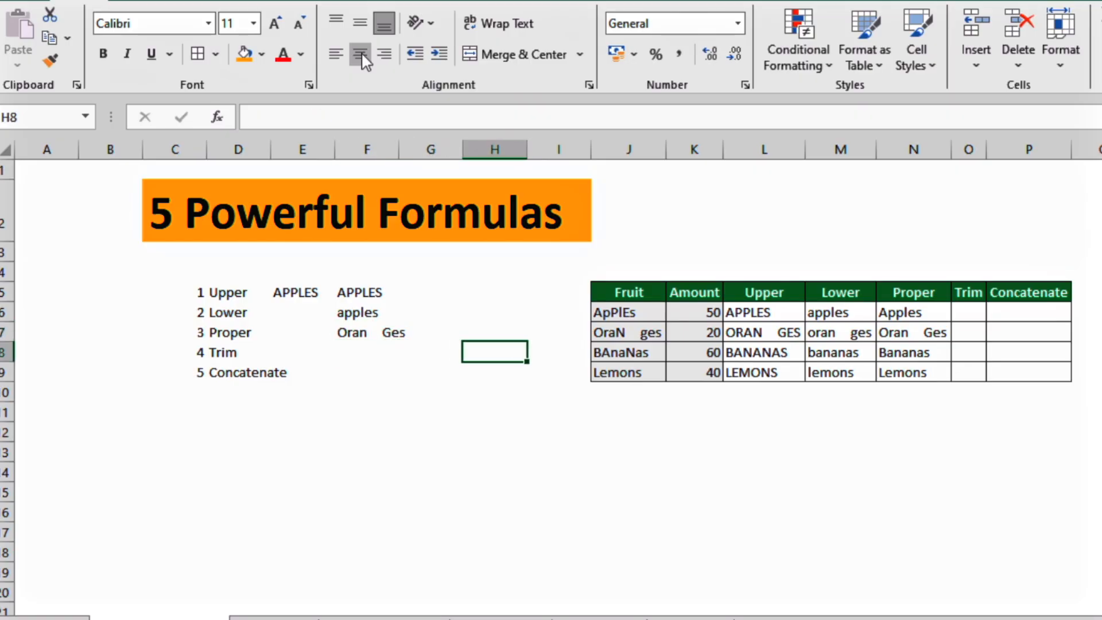
{"action": "key", "text": "Up"}
{"action": "key", "text": "Right"}
{"action": "key", "text": "Right"}
{"action": "key", "text": "Right"}
{"action": "key", "text": "Right"}
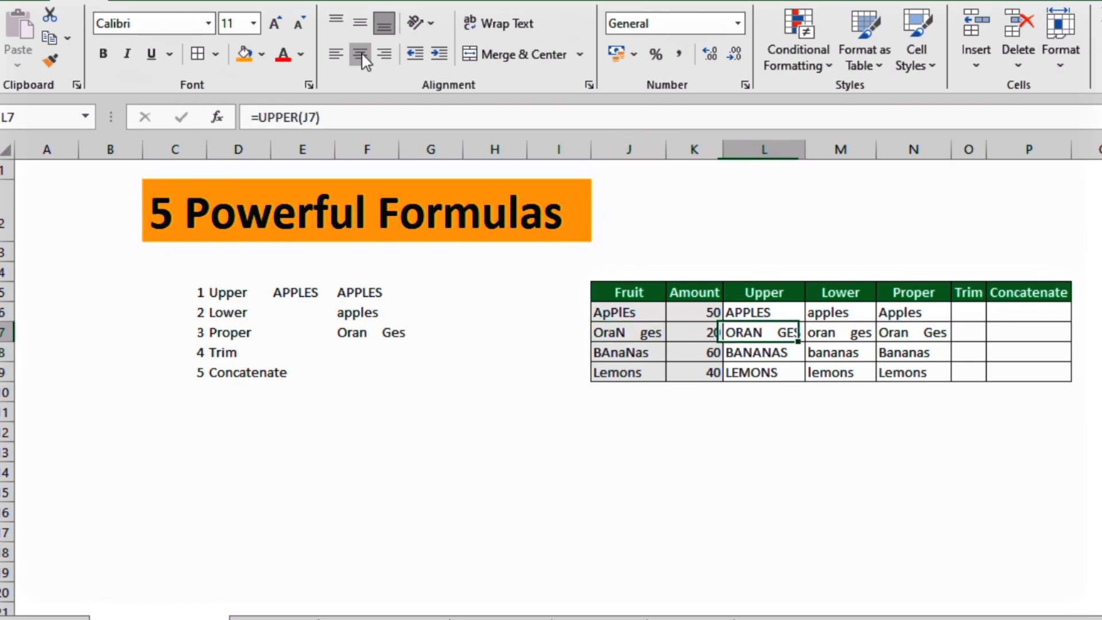
{"action": "key", "text": "Right"}
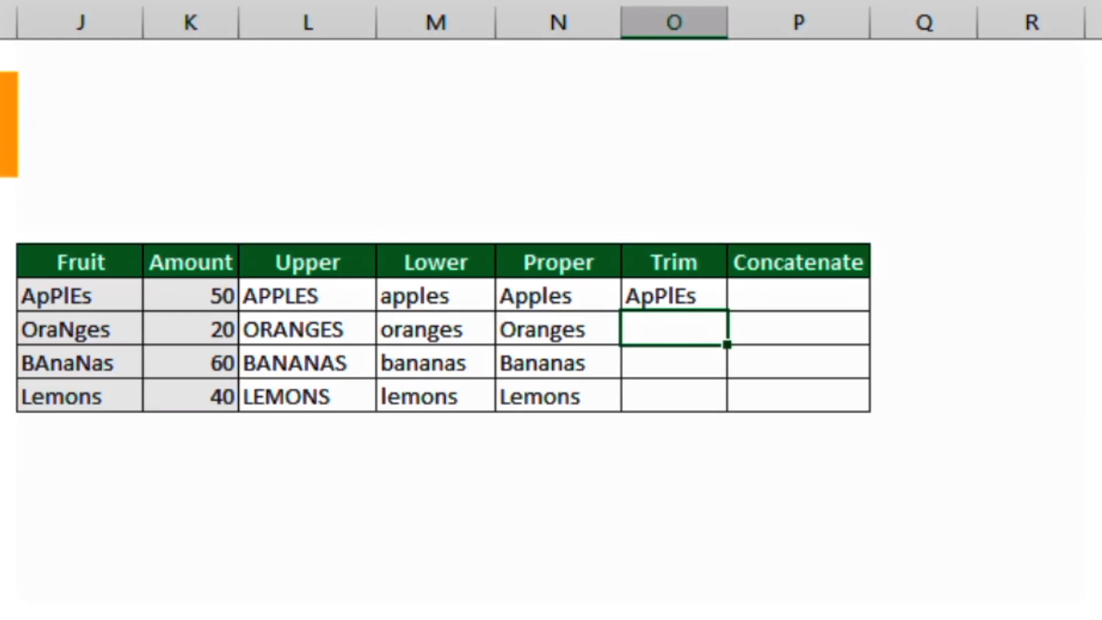
Step: Inspect the Oranges text in cell J7 for extra spaces
{"action": "key", "text": "Left"}
{"action": "key", "text": "Left"}
{"action": "key", "text": "Left"}
{"action": "key", "text": "Left"}
{"action": "key", "text": "Left"}
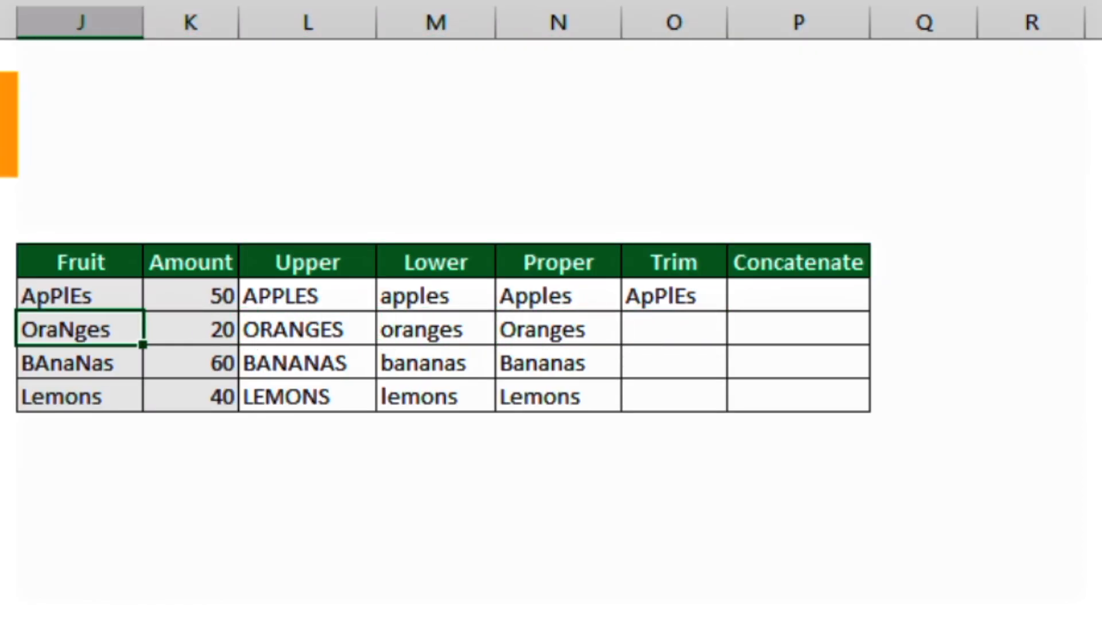
{"action": "key", "text": "F2"}
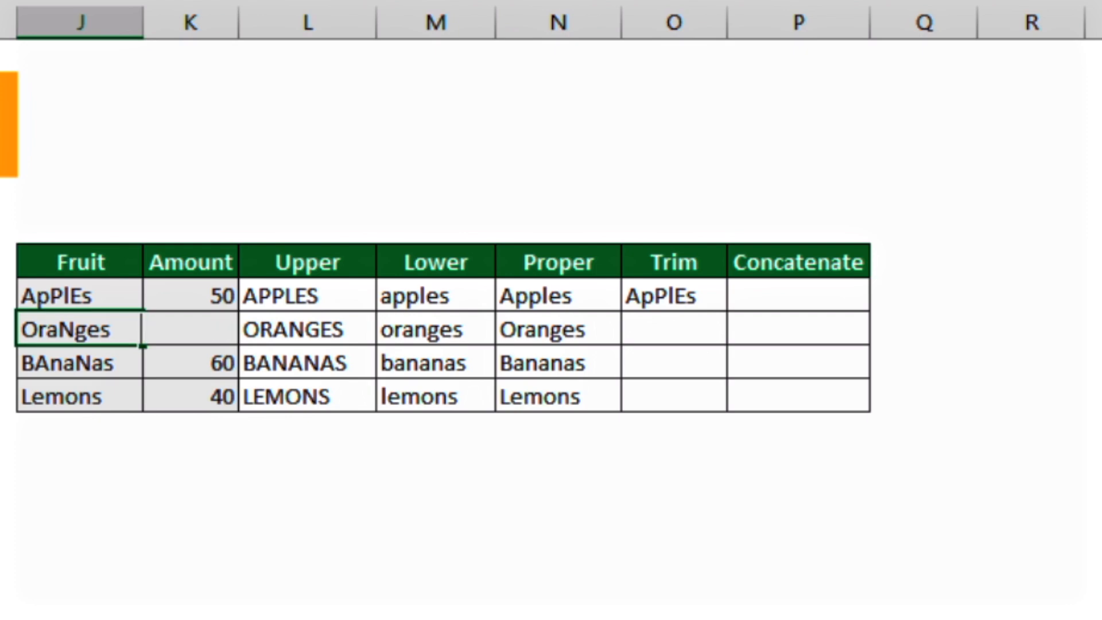
{"action": "key", "text": "Escape"}
Step: Enter a TRIM formula referencing J7 in the Oranges row of the Trim column, cell O7
{"action": "key", "text": "Right"}
{"action": "key", "text": "Right"}
{"action": "key", "text": "Right"}
{"action": "key", "text": "Right"}
{"action": "key", "text": "Right"}
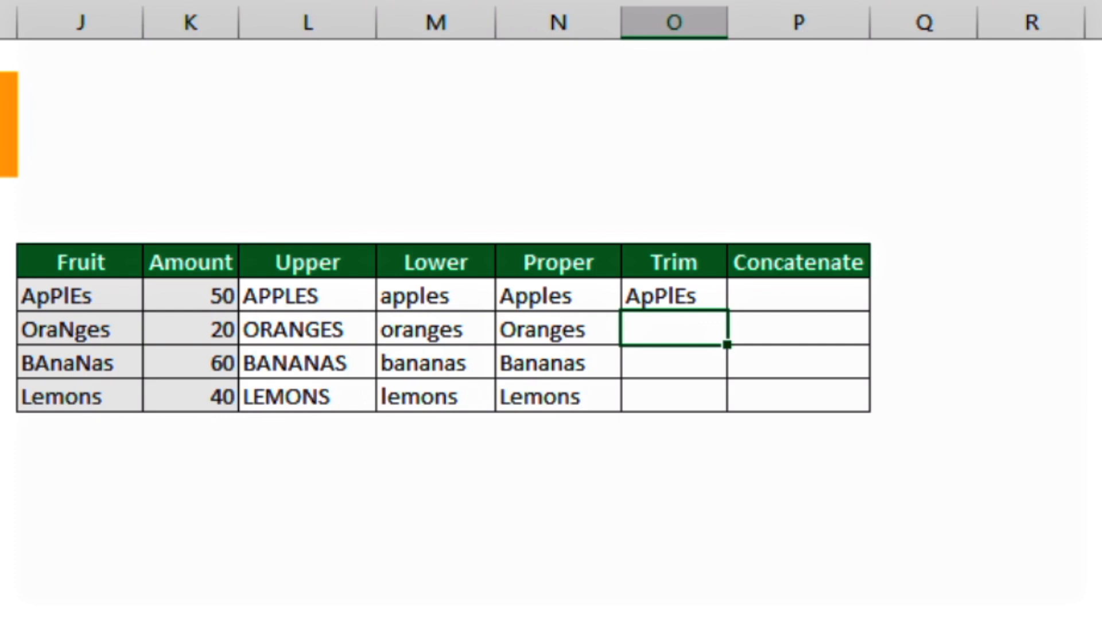
{"action": "type", "text": "=tri"}
{"action": "key", "text": "Tab"}
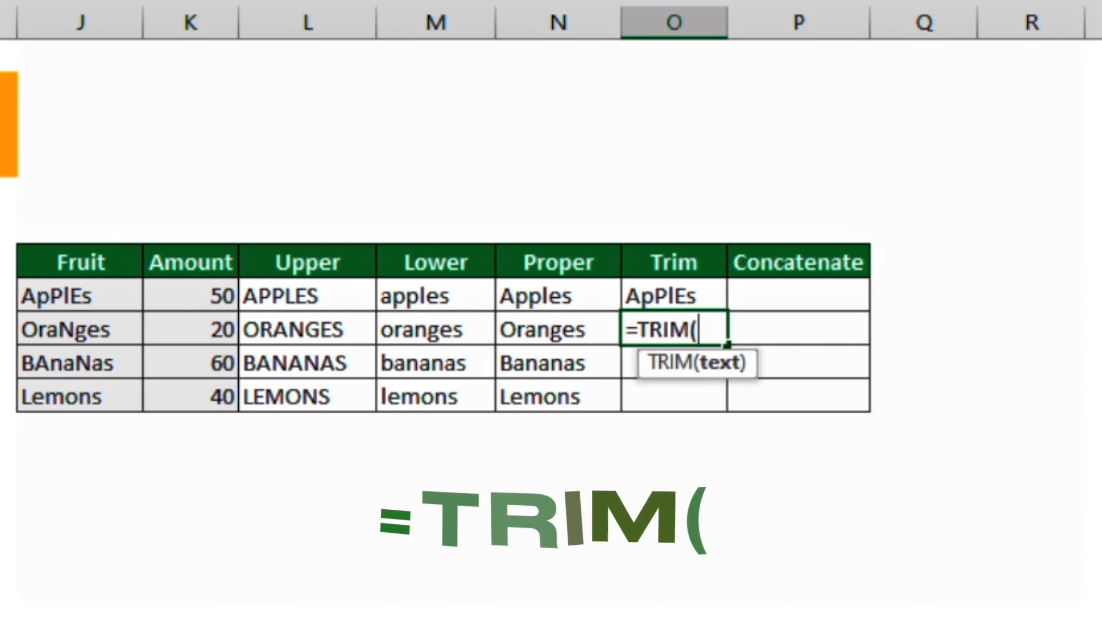
{"action": "key", "text": "Left"}
{"action": "key", "text": "Left"}
{"action": "key", "text": "Left"}
{"action": "key", "text": "Left"}
{"action": "key", "text": "Left"}
{"action": "key", "text": "Return"}
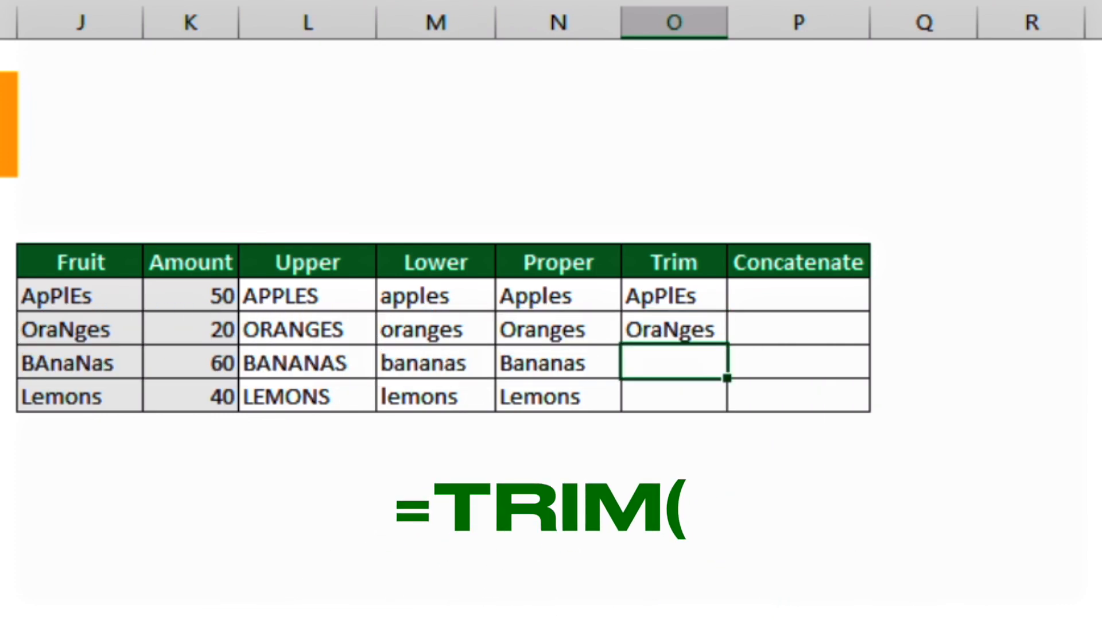
Step: Copy the TRIM formula from O7 down to the Bananas and Lemons rows, O8:O9
{"action": "key", "text": "Up"}
{"action": "key", "text": "ctrl+c"}
{"action": "key", "text": "shift+Down"}
{"action": "key", "text": "shift+Down"}
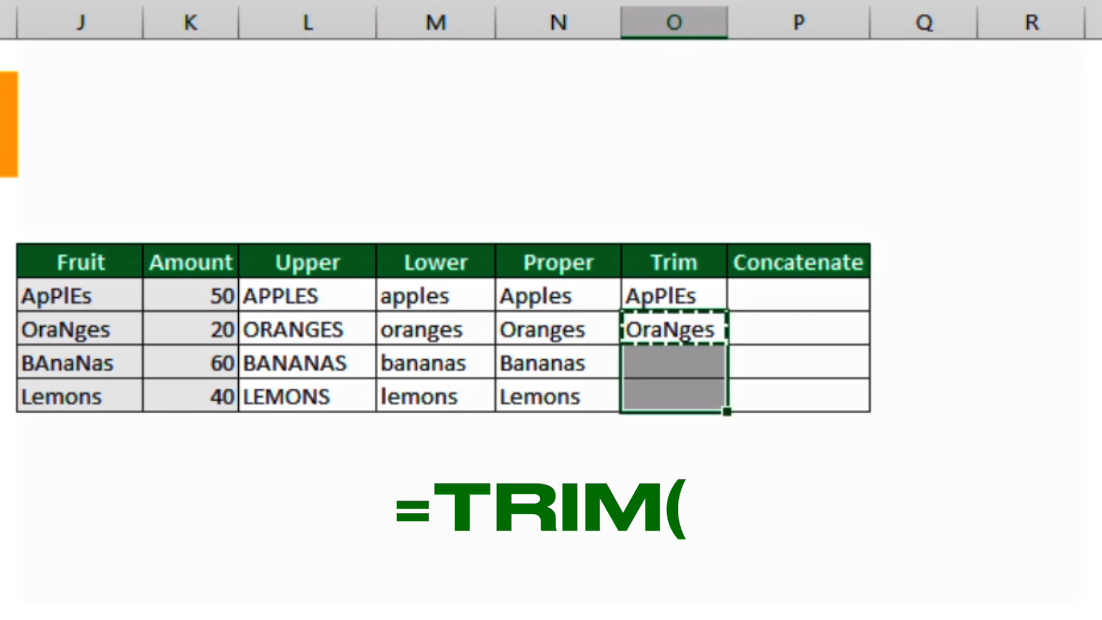
{"action": "key", "text": "ctrl+v"}
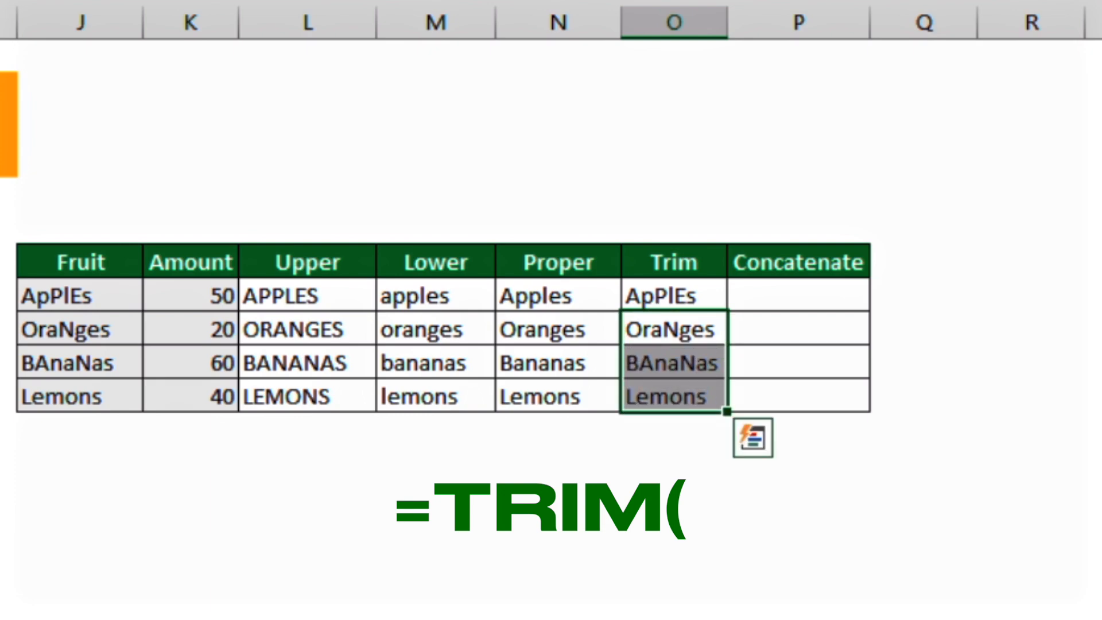
Step: Compare the original Oranges text in J7 with the trimmed text in O7
{"action": "key", "text": "Left"}
{"action": "key", "text": "Left"}
{"action": "key", "text": "Left"}
{"action": "key", "text": "Left"}
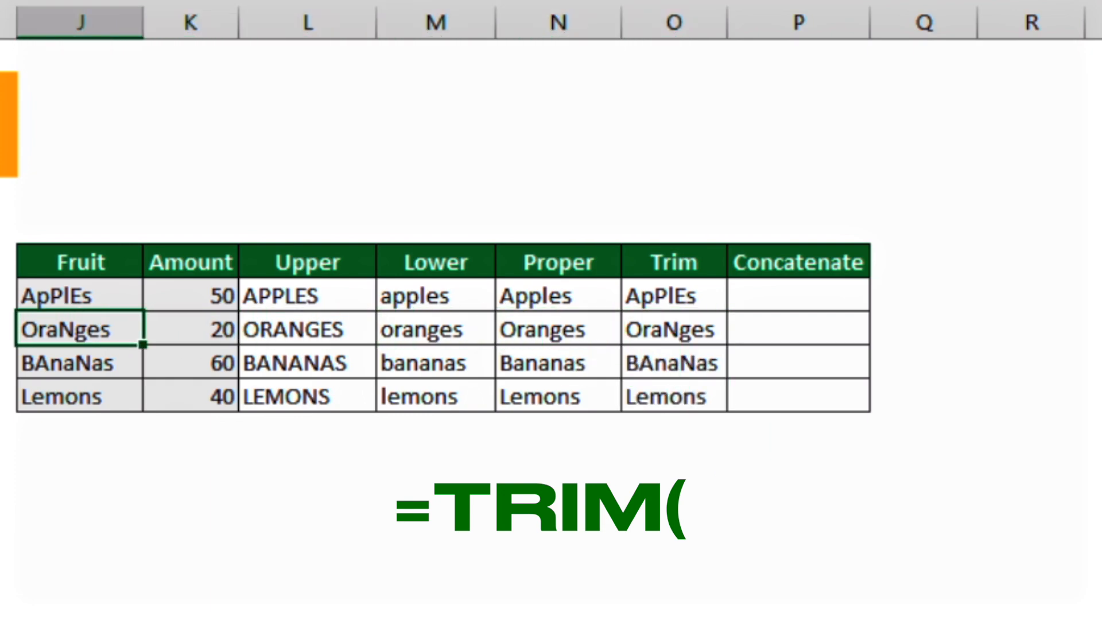
{"action": "key", "text": "Right"}
{"action": "key", "text": "Right"}
{"action": "key", "text": "Right"}
{"action": "key", "text": "Right"}
{"action": "key", "text": "Right"}
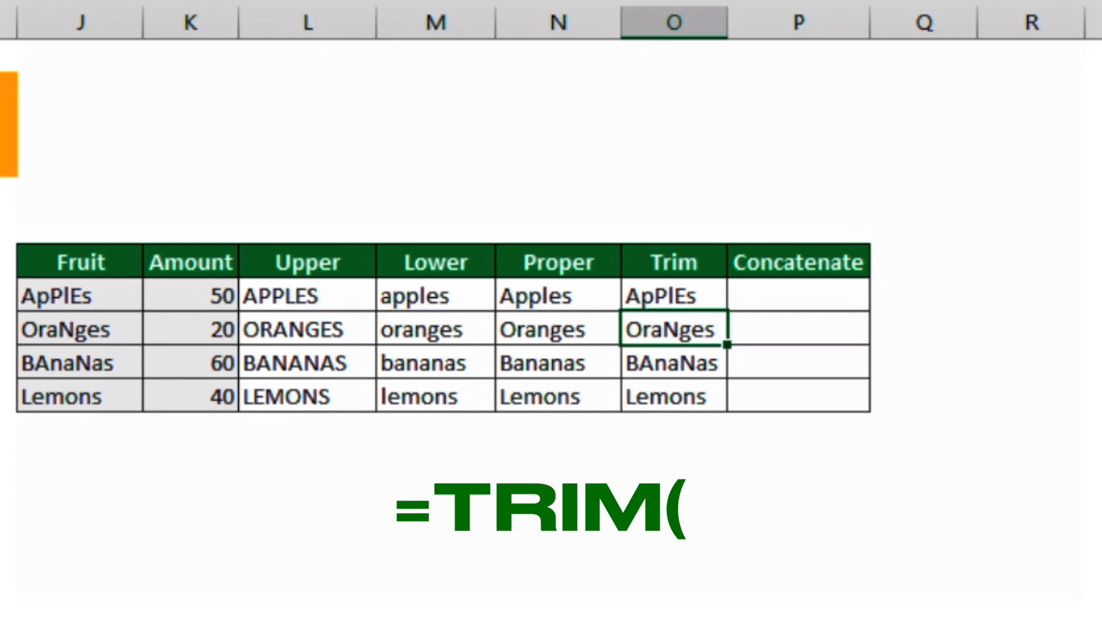
{"action": "key", "text": "Left"}
{"action": "key", "text": "Left"}
{"action": "key", "text": "Left"}
{"action": "key", "text": "Left"}
{"action": "key", "text": "Left"}
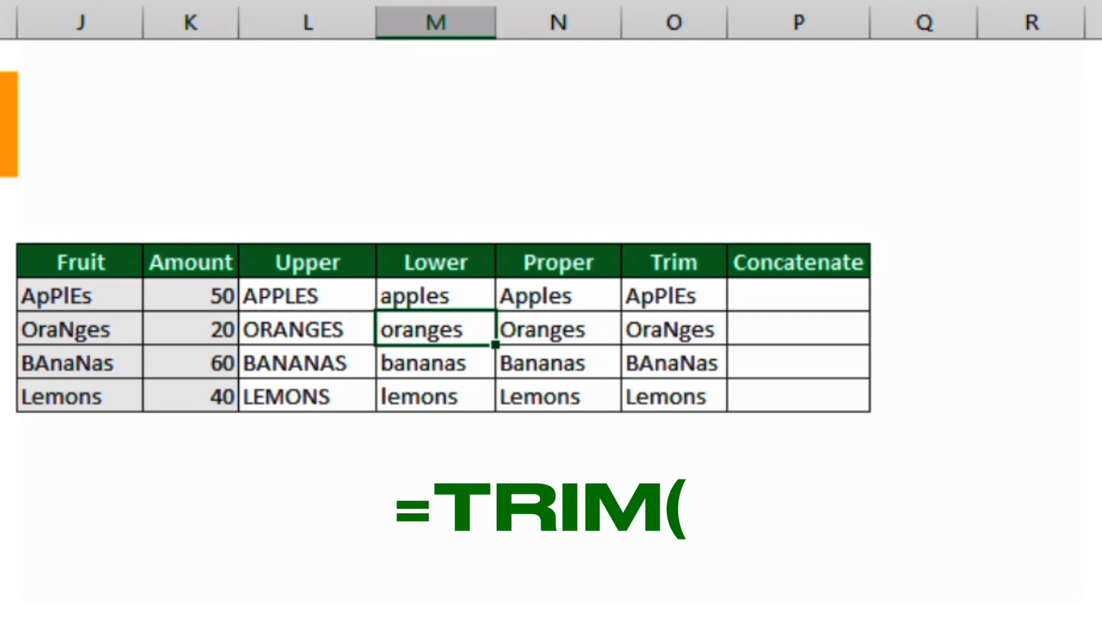
Step: Enter =LEN(J7) in cell Q7 to count the characters of the original Oranges text, and check the formula
{"action": "key", "text": "Right"}
{"action": "key", "text": "Right"}
{"action": "key", "text": "Right"}
{"action": "key", "text": "Right"}
{"action": "key", "text": "Right"}
{"action": "key", "text": "Right"}
{"action": "key", "text": "Right"}
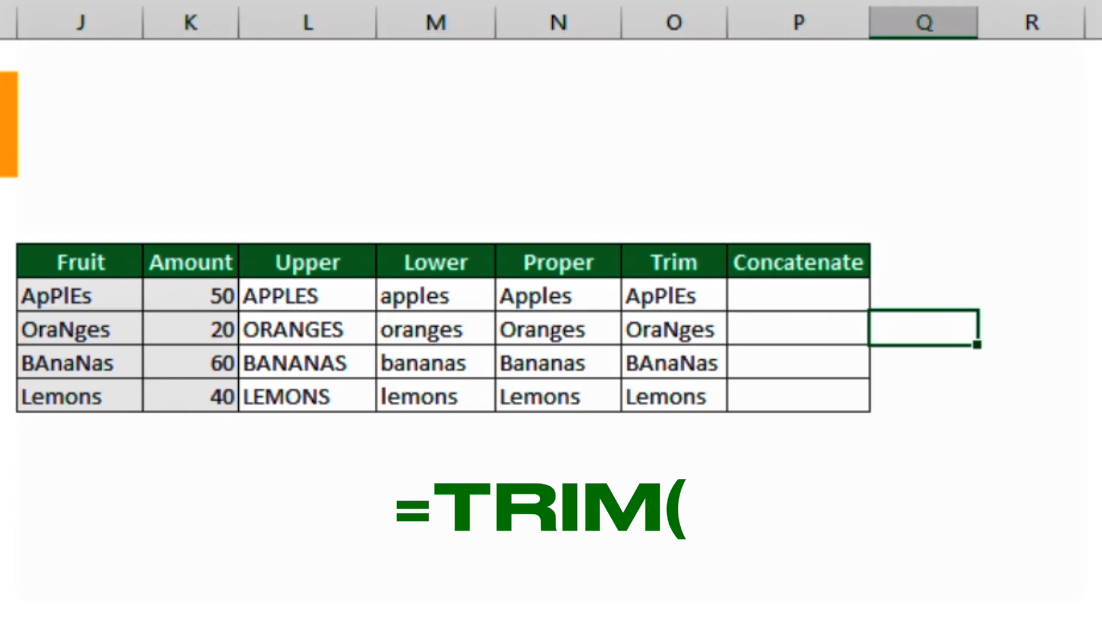
{"action": "type", "text": "=Len("}
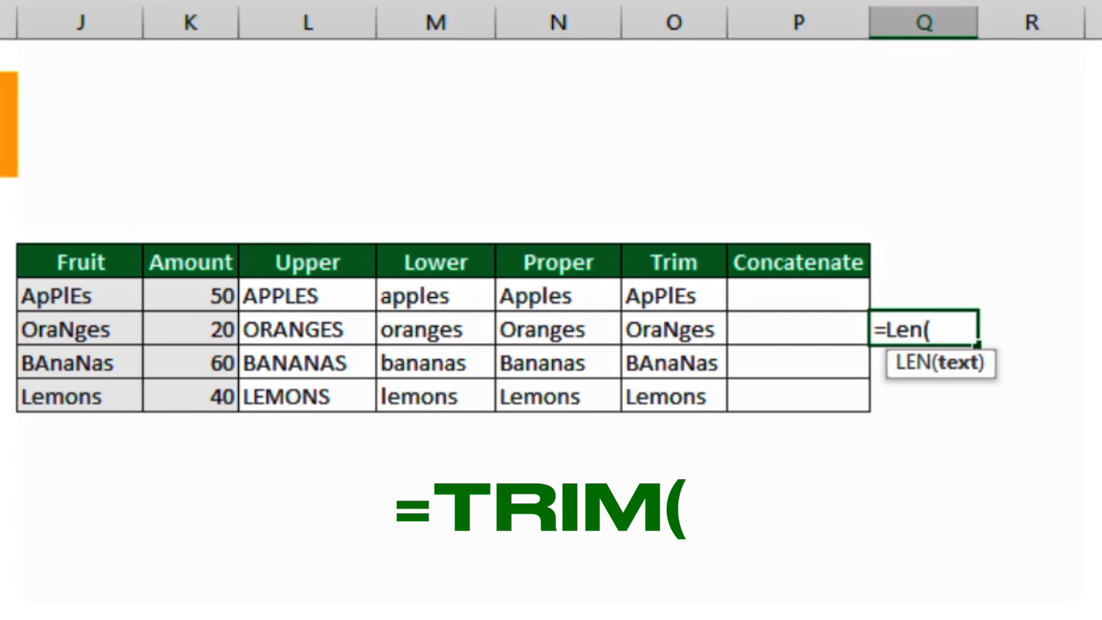
{"action": "key", "text": "Left"}
{"action": "key", "text": "Left"}
{"action": "key", "text": "Left"}
{"action": "key", "text": "Left"}
{"action": "key", "text": "Left"}
{"action": "key", "text": "Left"}
{"action": "key", "text": "Left"}
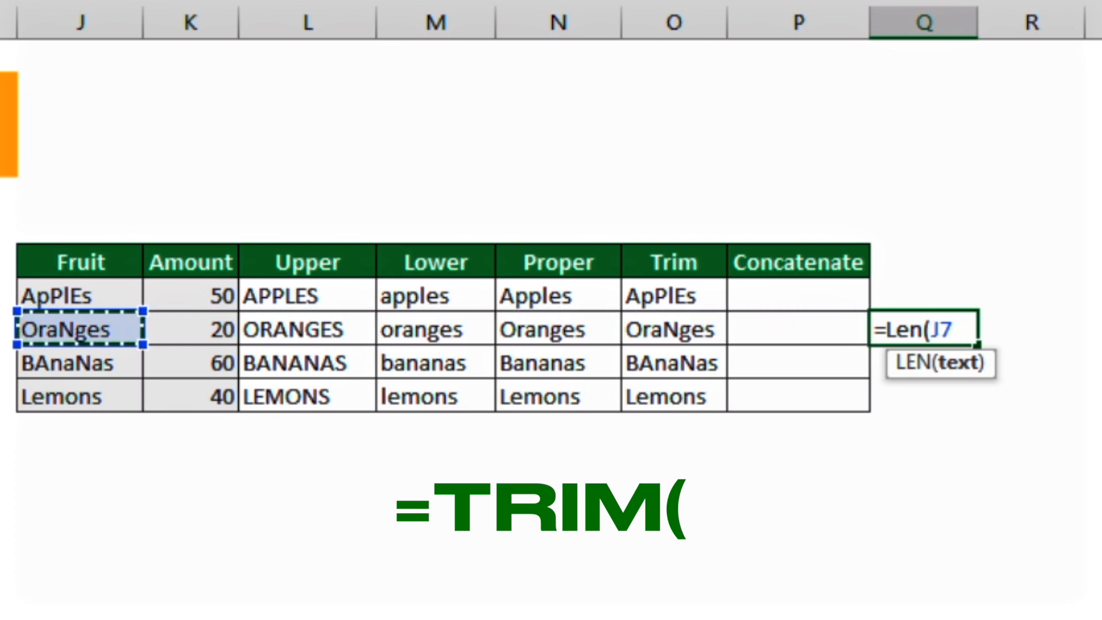
{"action": "type", "text": ")"}
{"action": "key", "text": "Return"}
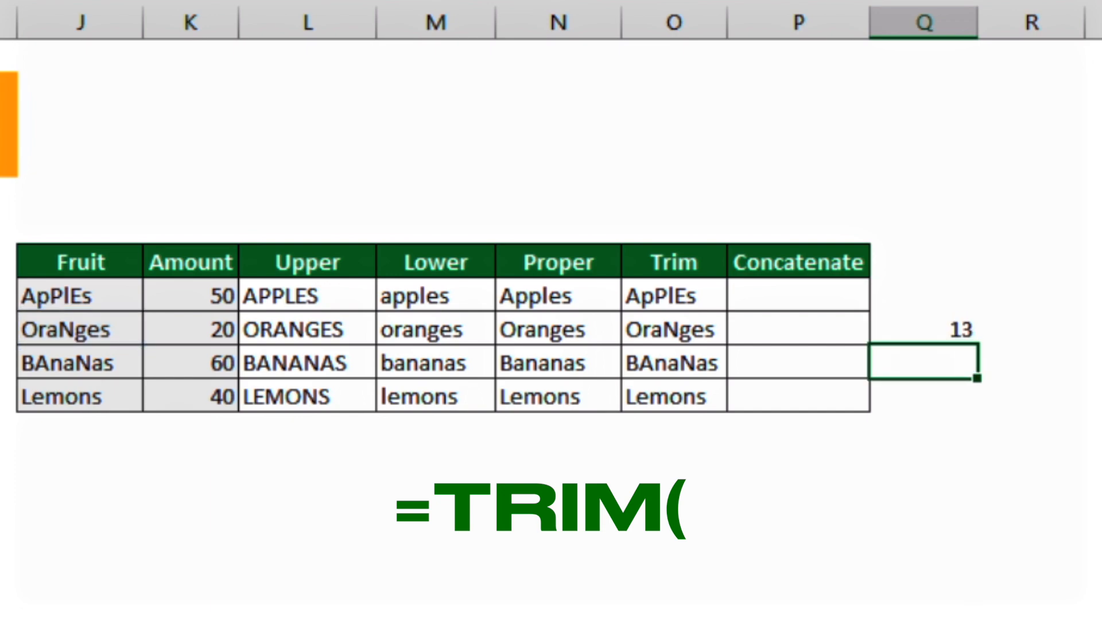
{"action": "key", "text": "Up"}
{"action": "key", "text": "F2"}
{"action": "key", "text": "Escape"}
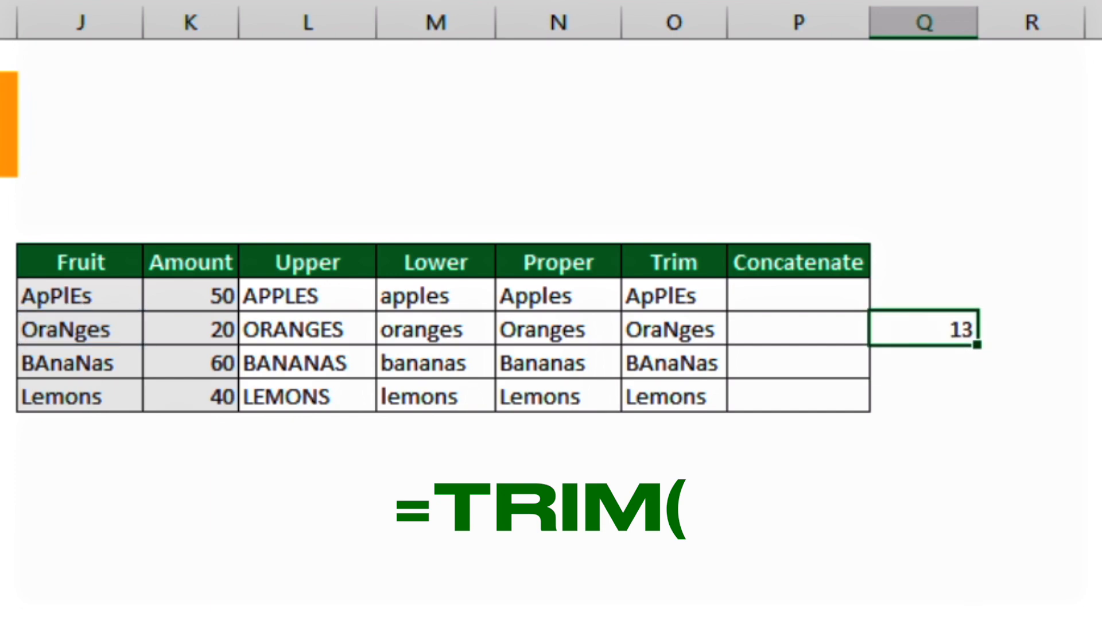
Step: Enter =LEN(O7) in cell R7 to count the characters of the trimmed Oranges text
{"action": "key", "text": "Right"}
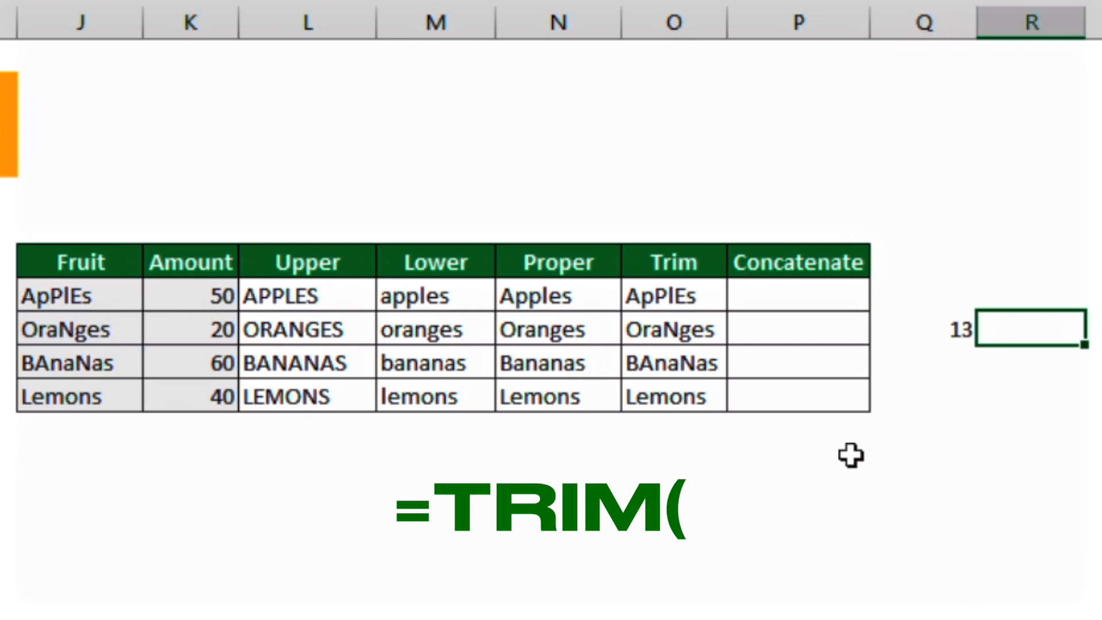
{"action": "type", "text": "=len("}
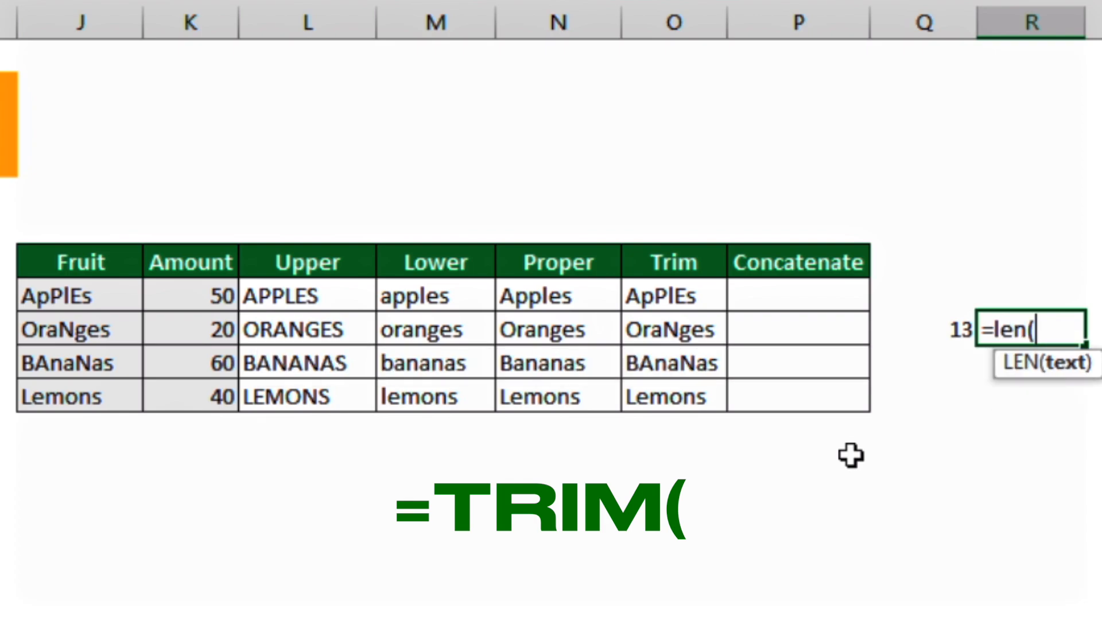
{"action": "key", "text": "Left"}
{"action": "key", "text": "Left"}
{"action": "key", "text": "Left"}
{"action": "type", "text": ")"}
{"action": "key", "text": "Return"}
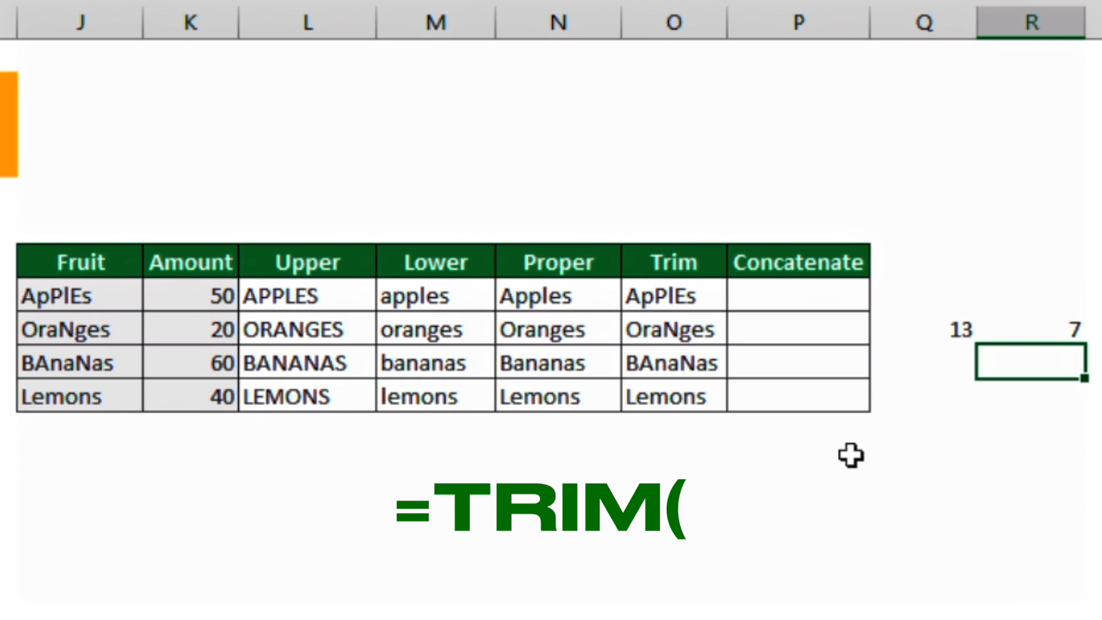
Step: Review the cell references in the two LEN formulas in R7 and Q7 and the TRIM formula in O7
{"action": "key", "text": "Up"}
{"action": "key", "text": "F2"}
{"action": "key", "text": "Escape"}
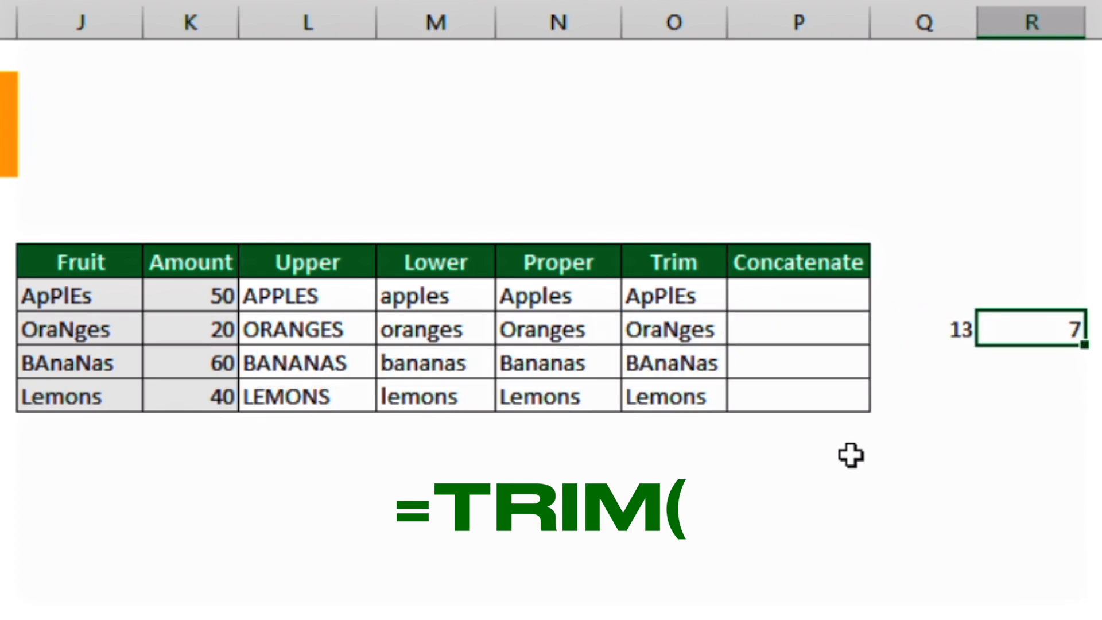
{"action": "key", "text": "Left"}
{"action": "key", "text": "F2"}
{"action": "key", "text": "Escape"}
{"action": "key", "text": "Right"}
{"action": "key", "text": "F2"}
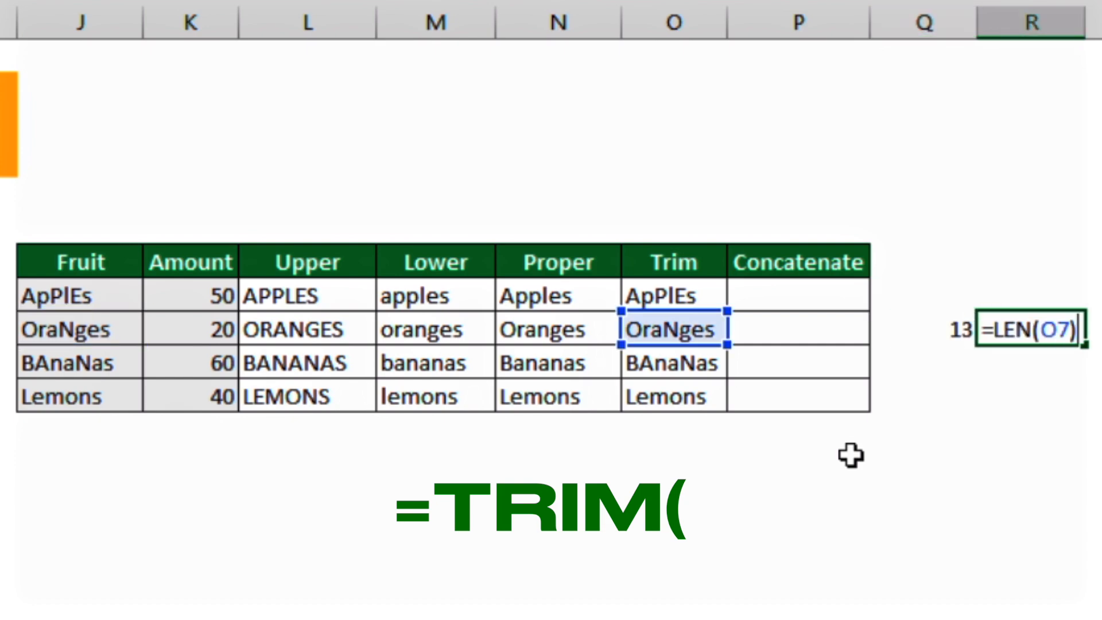
{"action": "key", "text": "Escape"}
{"action": "key", "text": "Left"}
{"action": "key", "text": "Left"}
{"action": "key", "text": "Left"}
{"action": "key", "text": "F2"}
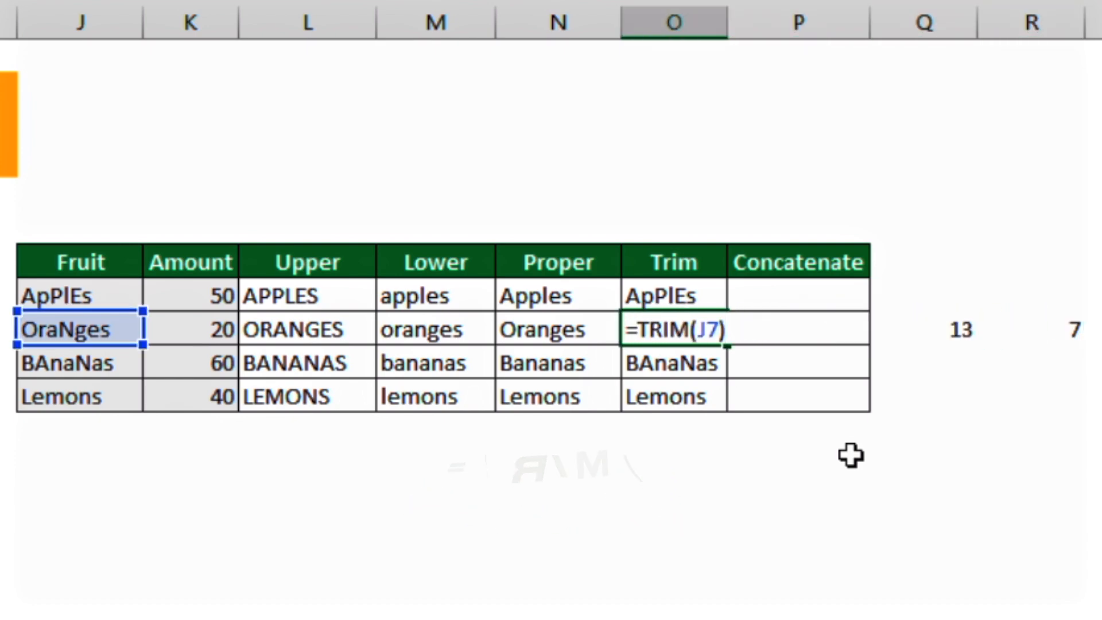
Step: Delete one trailing space from the Oranges text in cell J7
{"action": "key", "text": "Escape"}
{"action": "key", "text": "Left"}
{"action": "key", "text": "Left"}
{"action": "key", "text": "Left"}
{"action": "key", "text": "Left"}
{"action": "key", "text": "Left"}
{"action": "key", "text": "F2"}
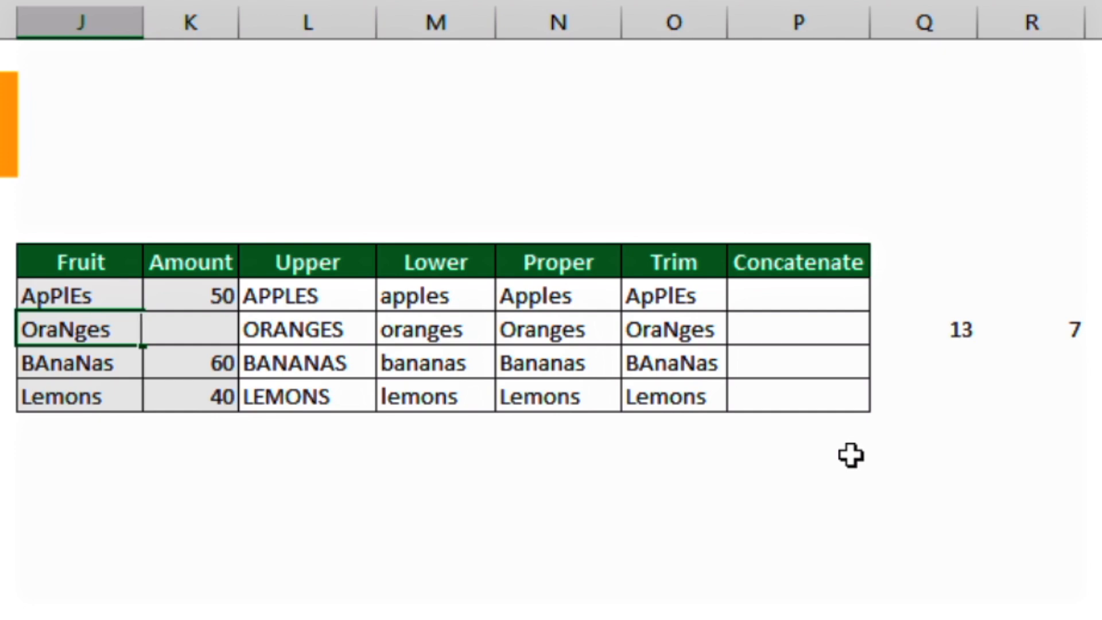
{"action": "key", "text": "BackSpace"}
{"action": "key", "text": "Return"}
Step: Check the character counts and formula results in the Oranges row after the space removal
{"action": "key", "text": "Right"}
{"action": "key", "text": "Right"}
{"action": "key", "text": "Right"}
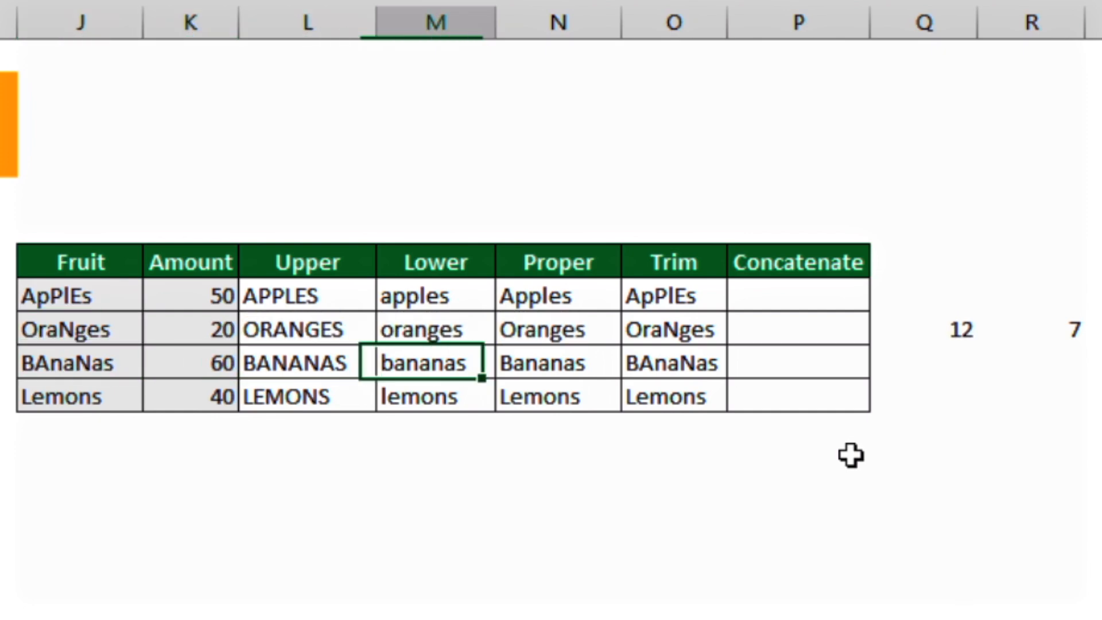
{"action": "key", "text": "Right"}
{"action": "key", "text": "Right"}
{"action": "key", "text": "Right"}
{"action": "key", "text": "Right"}
{"action": "key", "text": "Up"}
{"action": "key", "text": "Left"}
{"action": "key", "text": "Left"}
{"action": "key", "text": "Left"}
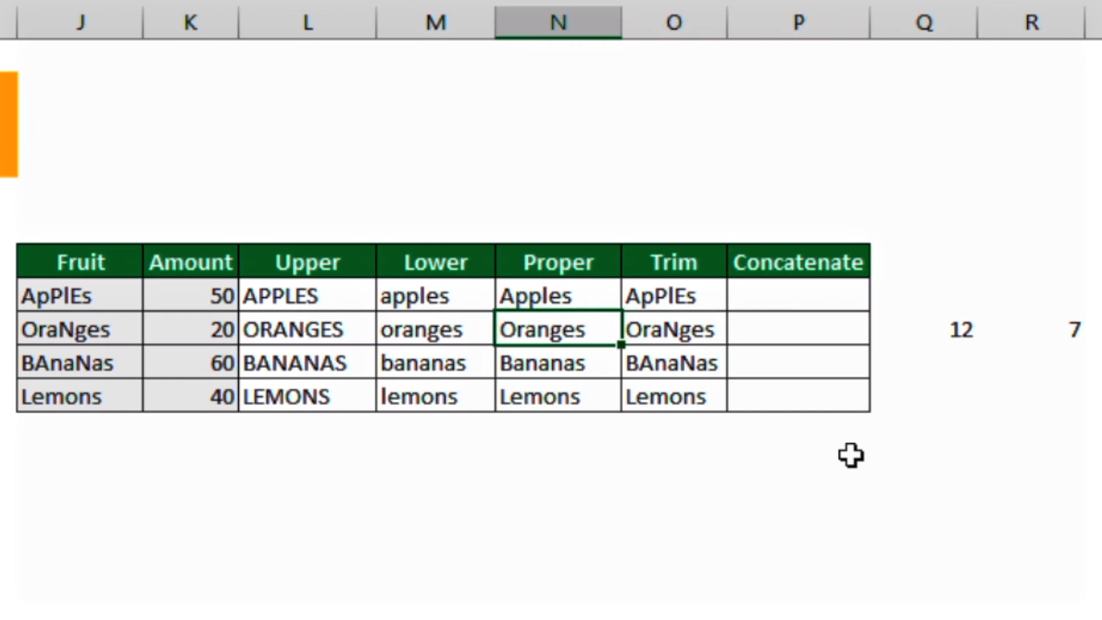
Step: Review the empty Concatenate cell P6 and select the Apples fruit and amount cells, J6:K6, as the values to combine
{"action": "key", "text": "Right"}
{"action": "key", "text": "Up"}
{"action": "key", "text": "Right"}
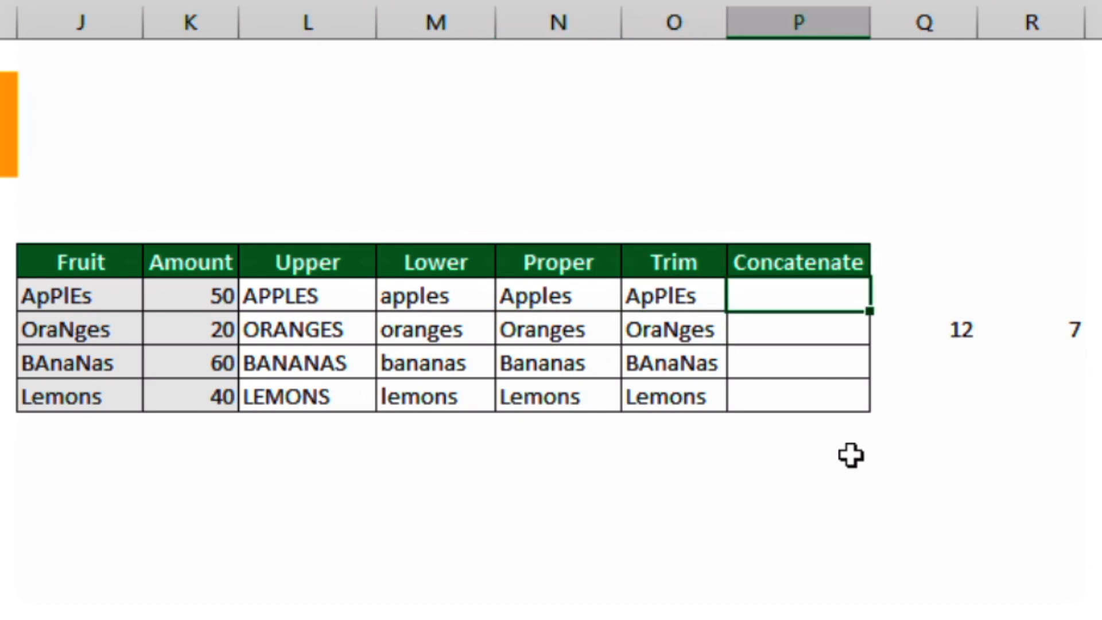
{"action": "key", "text": "Left"}
{"action": "key", "text": "Left"}
{"action": "key", "text": "Left"}
{"action": "key", "text": "Left"}
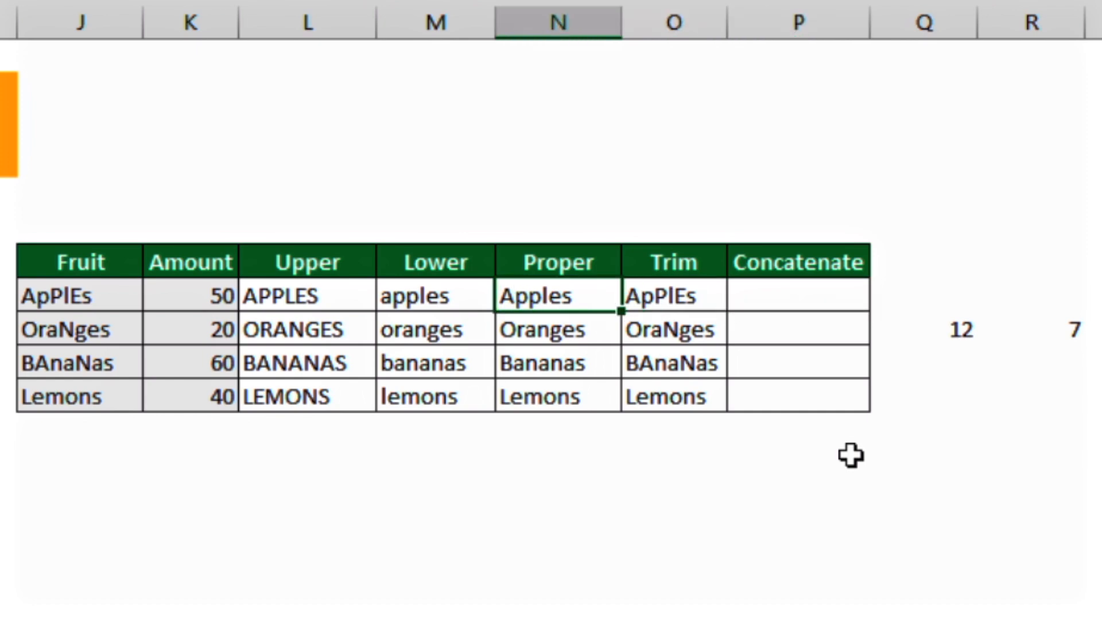
{"action": "key", "text": "Left"}
{"action": "key", "text": "Left"}
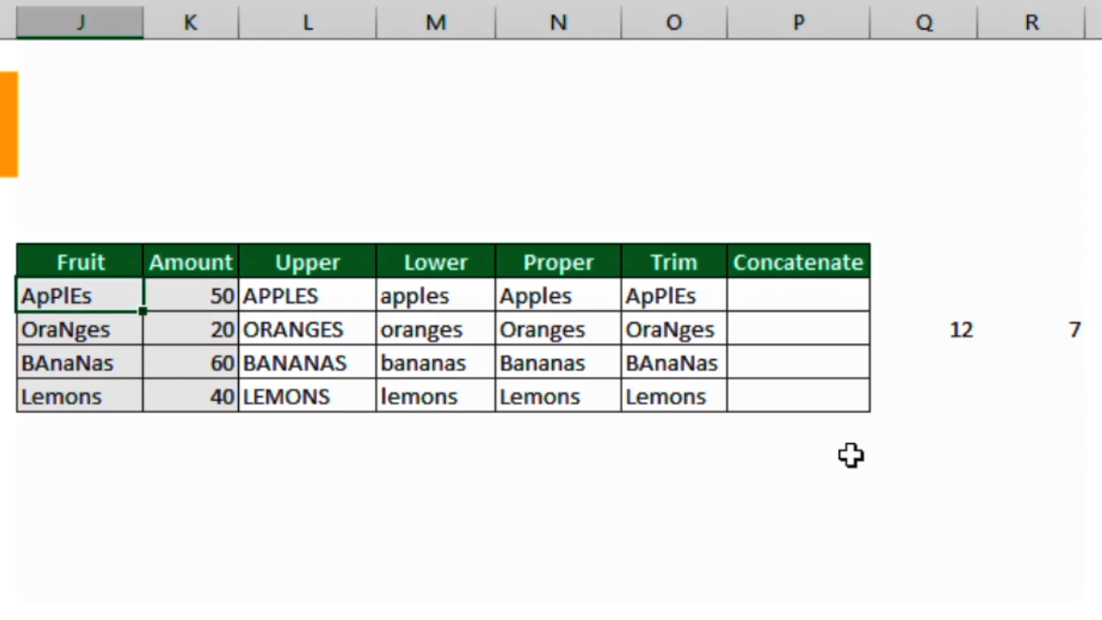
{"action": "key", "text": "shift+Right"}
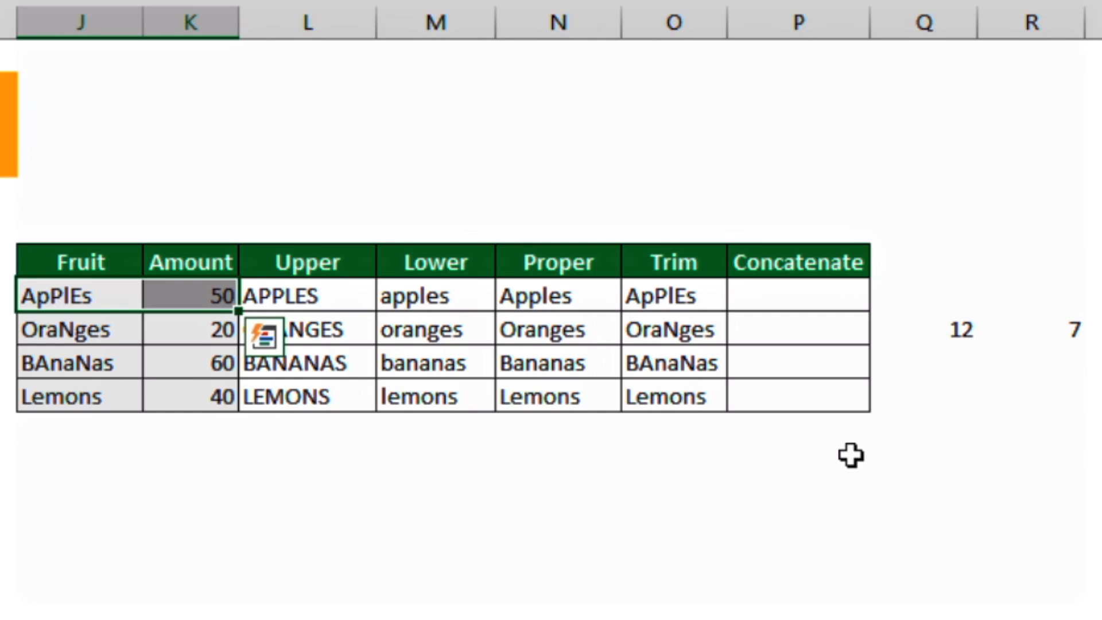
Step: Enter the sample combined text Apple50 in cell Q6, beside the Concatenate column
{"action": "key", "text": "Right"}
{"action": "key", "text": "Right"}
{"action": "key", "text": "Right"}
{"action": "key", "text": "Right"}
{"action": "key", "text": "Right"}
{"action": "key", "text": "Right"}
{"action": "key", "text": "Right"}
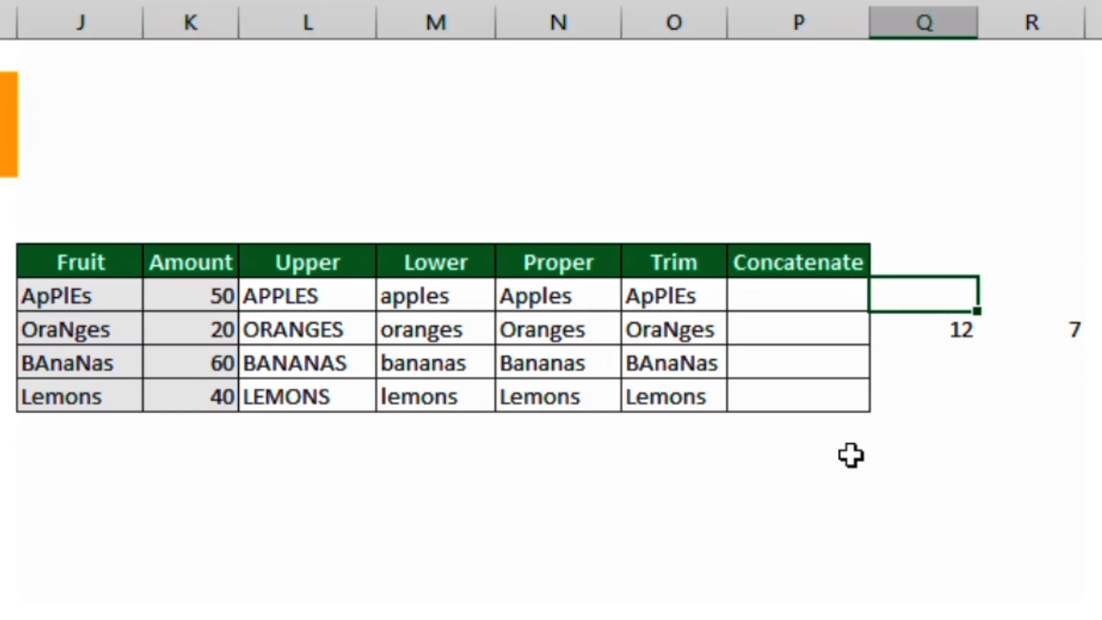
{"action": "type", "text": "Apple"}
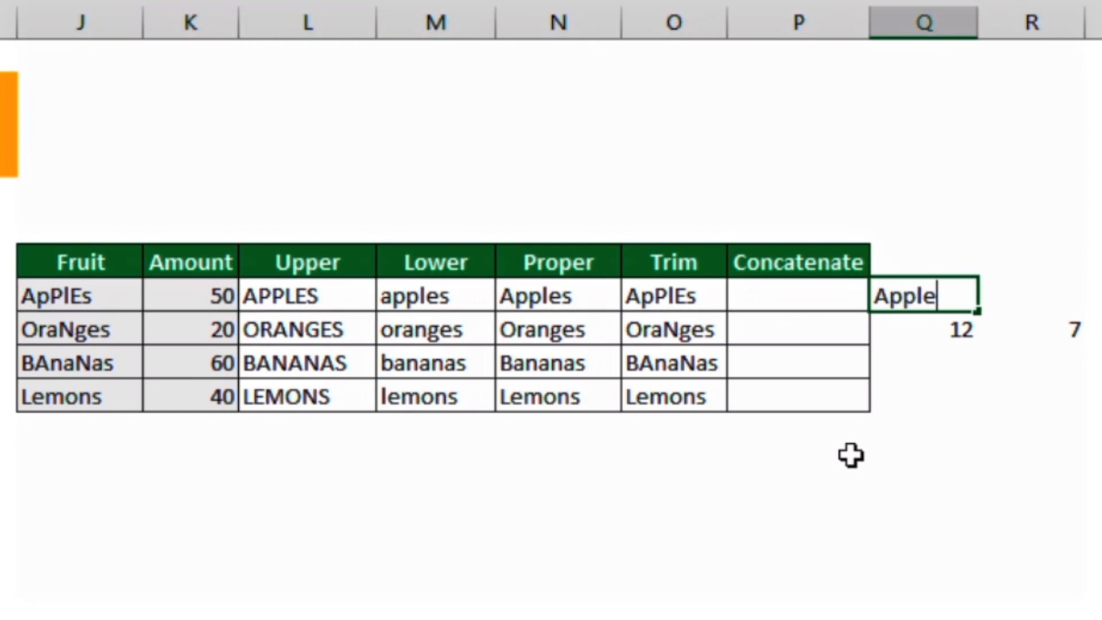
{"action": "type", "text": "50"}
{"action": "key", "text": "Return"}
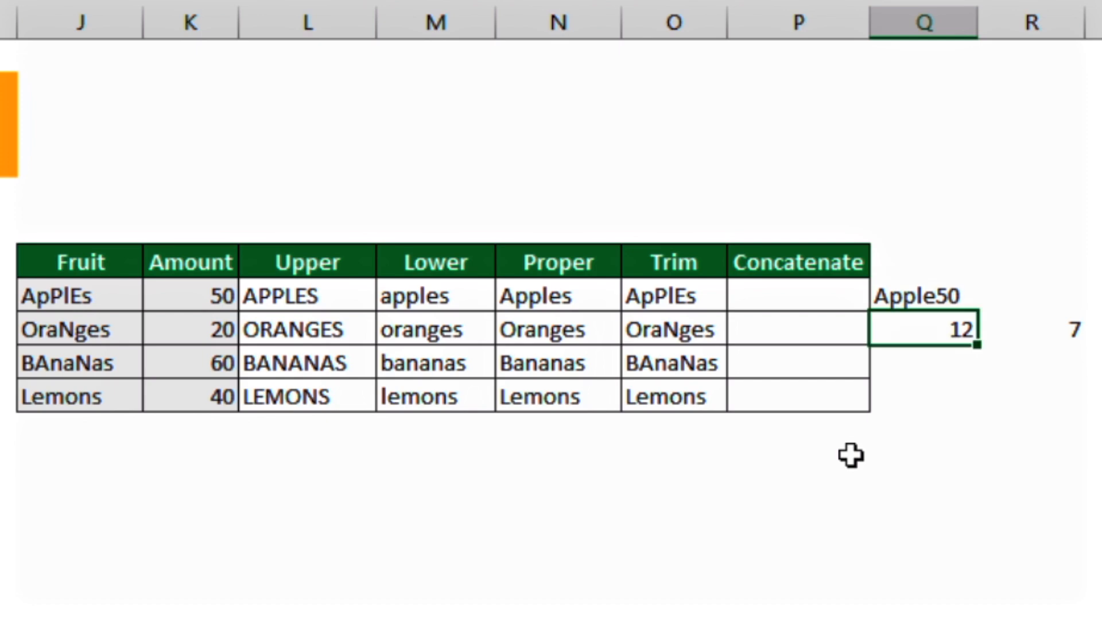
Step: Clear the leftover character counts from cells Q7 and R7 beside the Oranges row
{"action": "key", "text": "Delete"}
{"action": "key", "text": "Right"}
{"action": "key", "text": "Delete"}
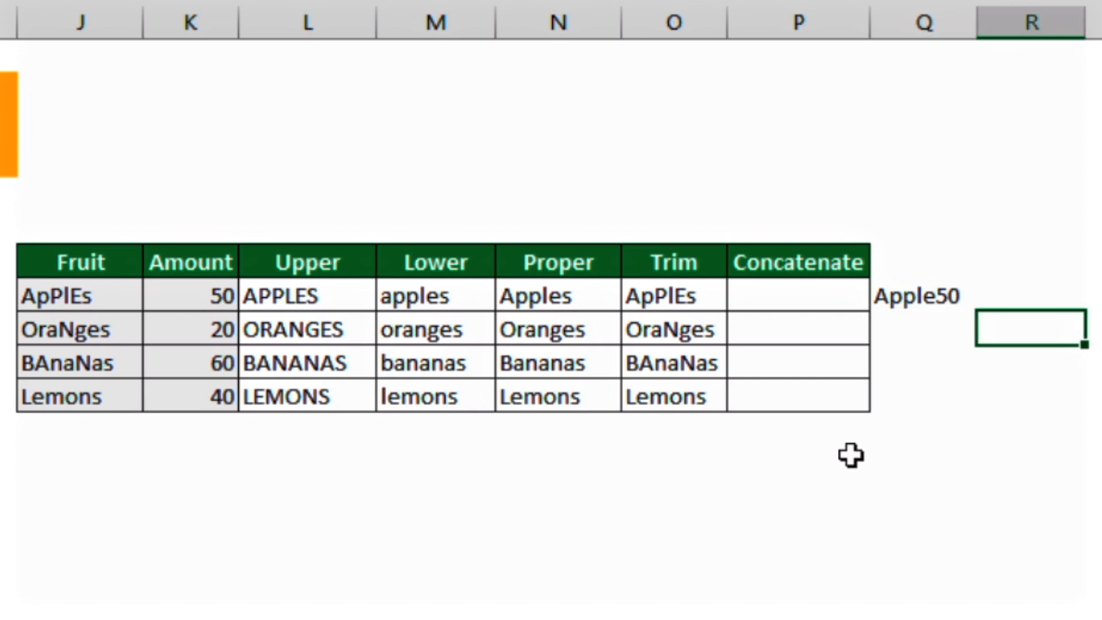
Step: Start a formula with the CONCATENATE function in cell P6 of the Concatenate column
{"action": "key", "text": "Left"}
{"action": "key", "text": "Up"}
{"action": "key", "text": "Left"}
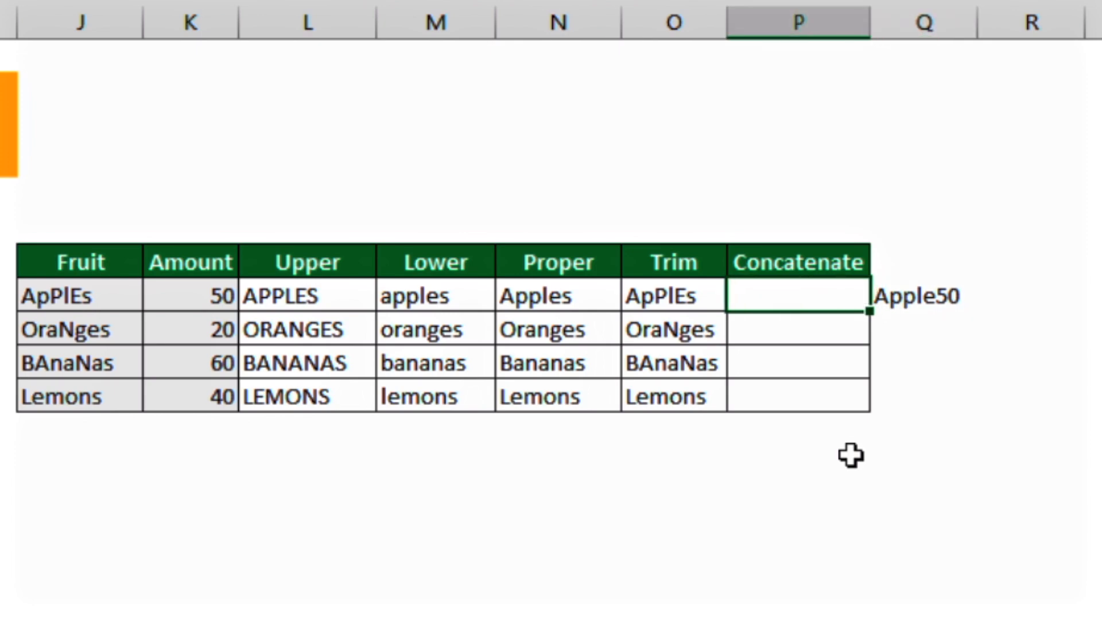
{"action": "type", "text": "=C"}
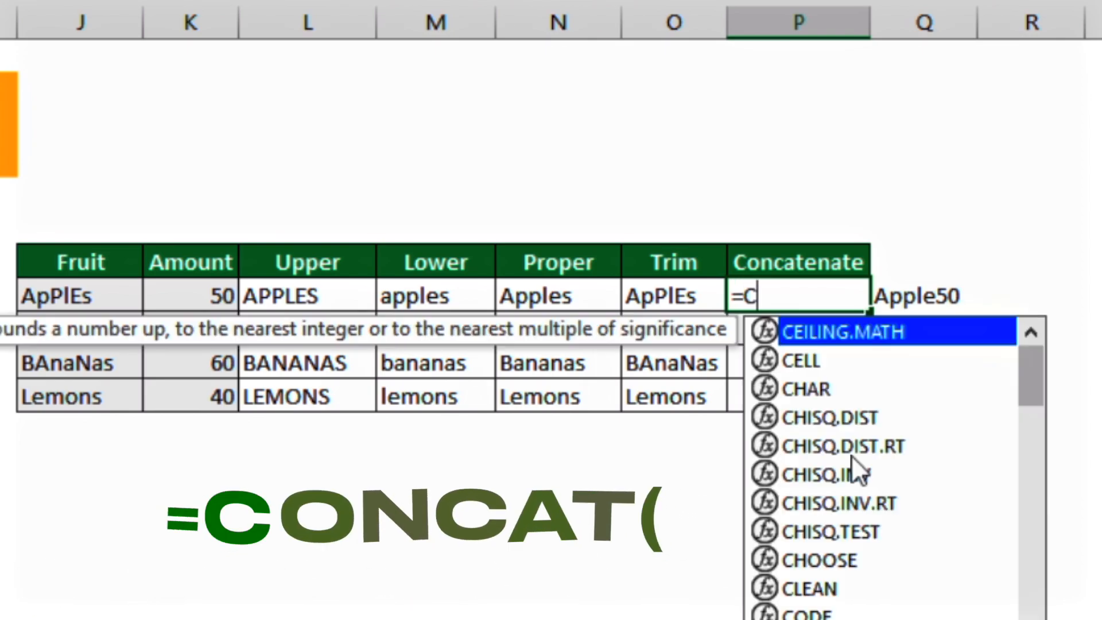
{"action": "type", "text": "oc"}
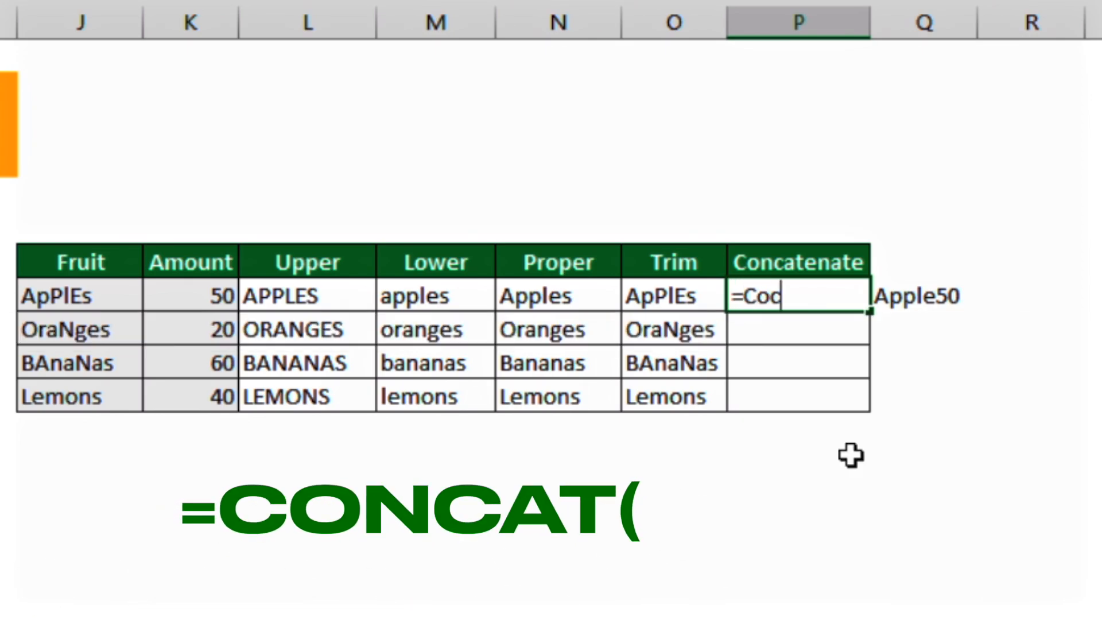
{"action": "key", "text": "BackSpace"}
{"action": "type", "text": "n"}
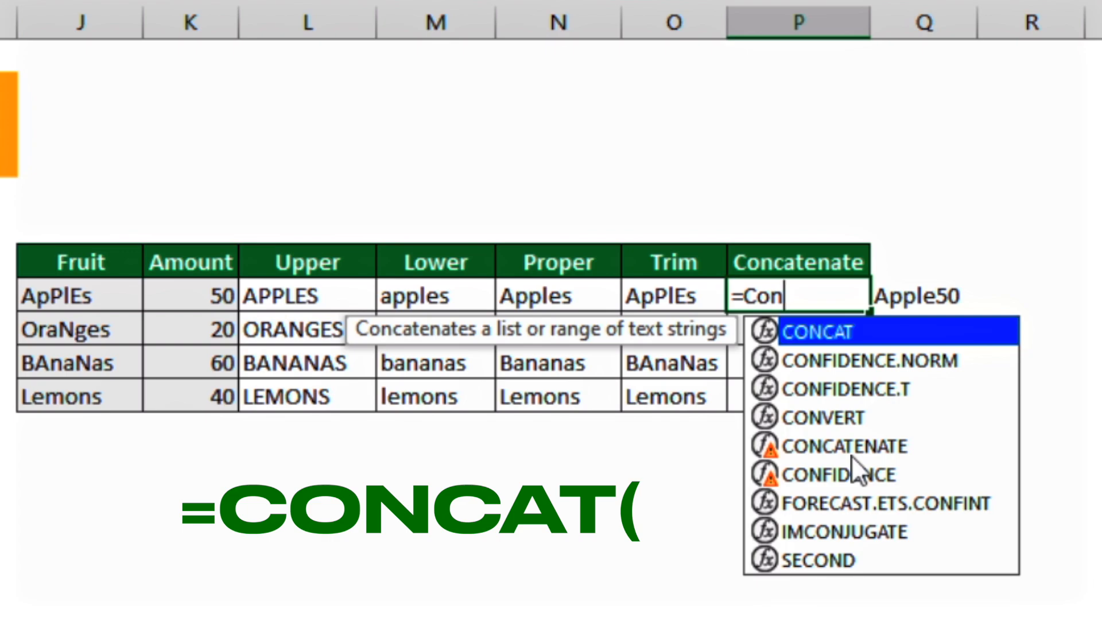
{"action": "type", "text": "c"}
{"action": "key", "text": "Down"}
{"action": "key", "text": "Tab"}
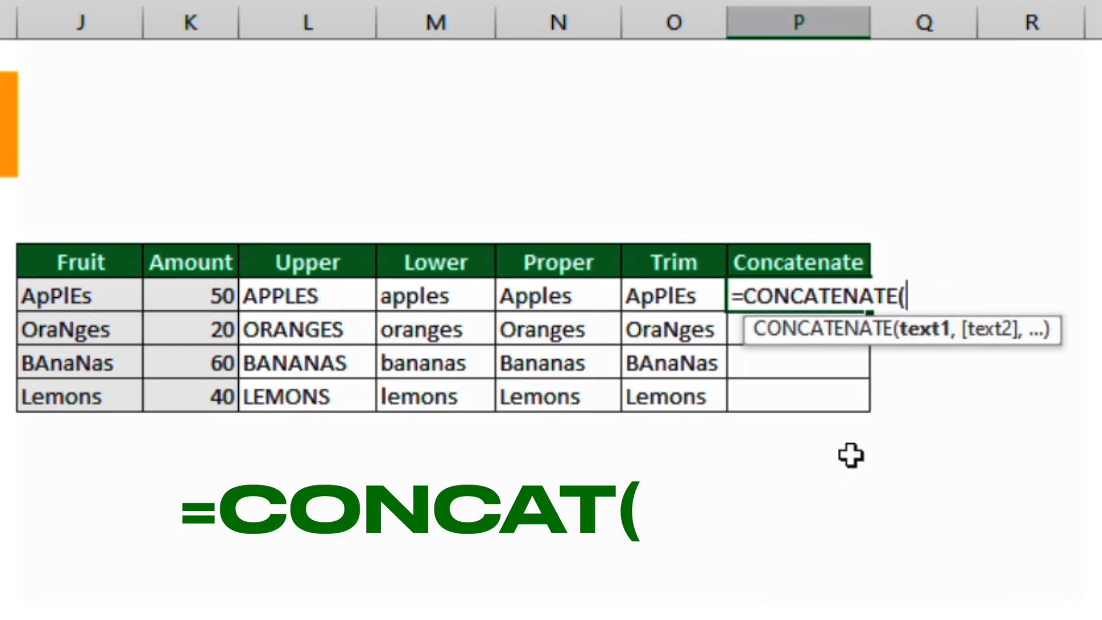
Step: Complete the Apples formula as =CONCATENATE(J6,K6), joining the fruit name and its amount
{"action": "key", "text": "Left"}
{"action": "key", "text": "Left"}
{"action": "key", "text": "Left"}
{"action": "key", "text": "Left"}
{"action": "key", "text": "Left"}
{"action": "key", "text": "Left"}
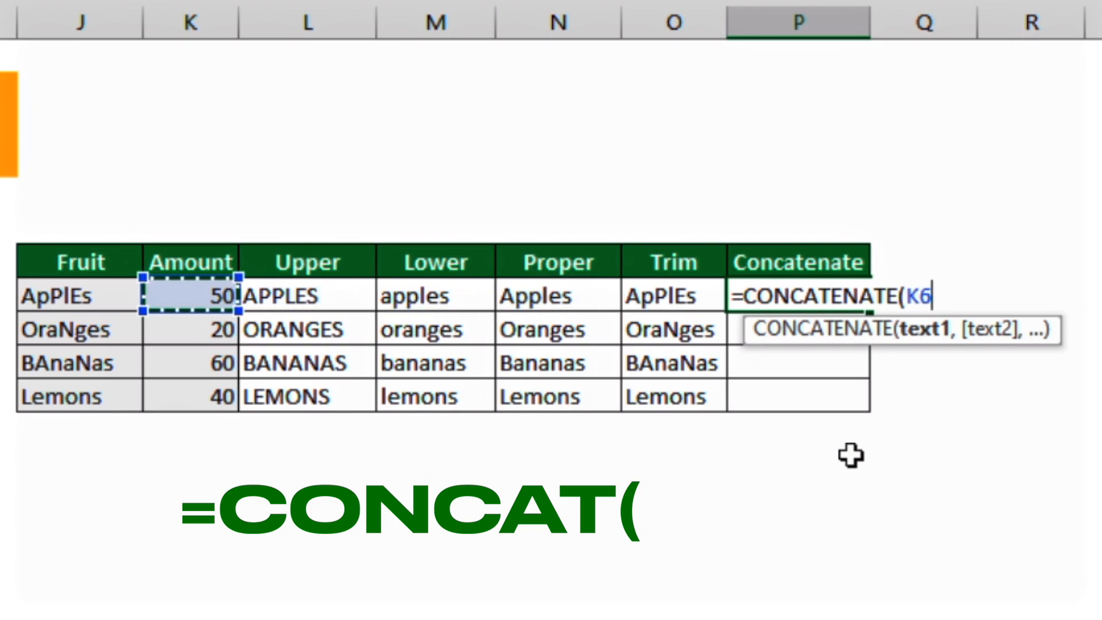
{"action": "type", "text": ","}
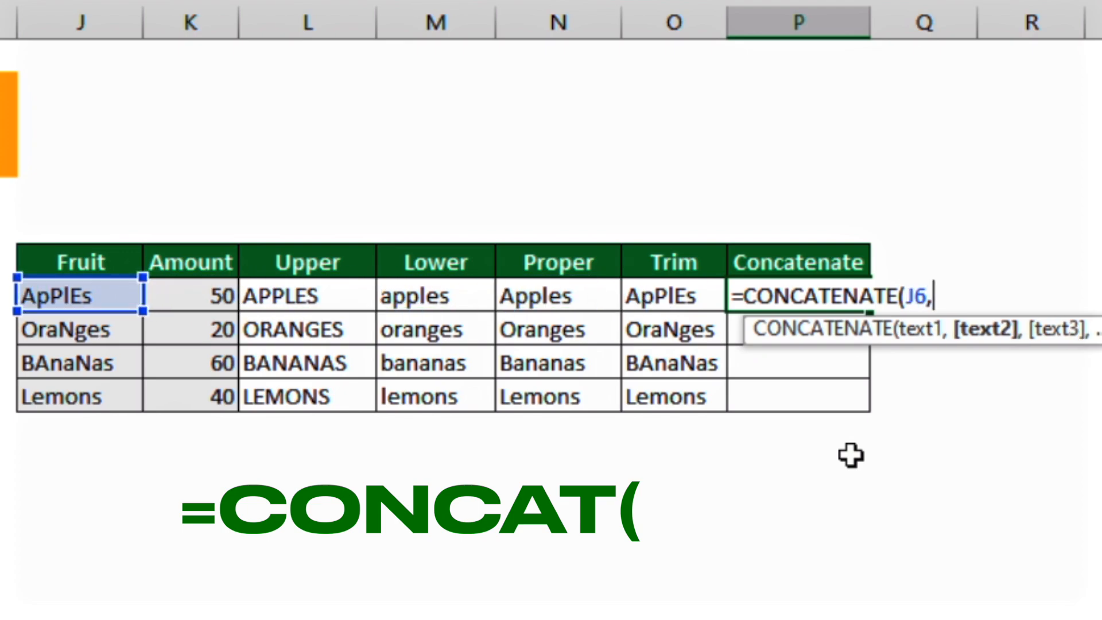
{"action": "key", "text": "Left"}
{"action": "key", "text": "Left"}
{"action": "key", "text": "Left"}
{"action": "key", "text": "Left"}
{"action": "key", "text": "Left"}
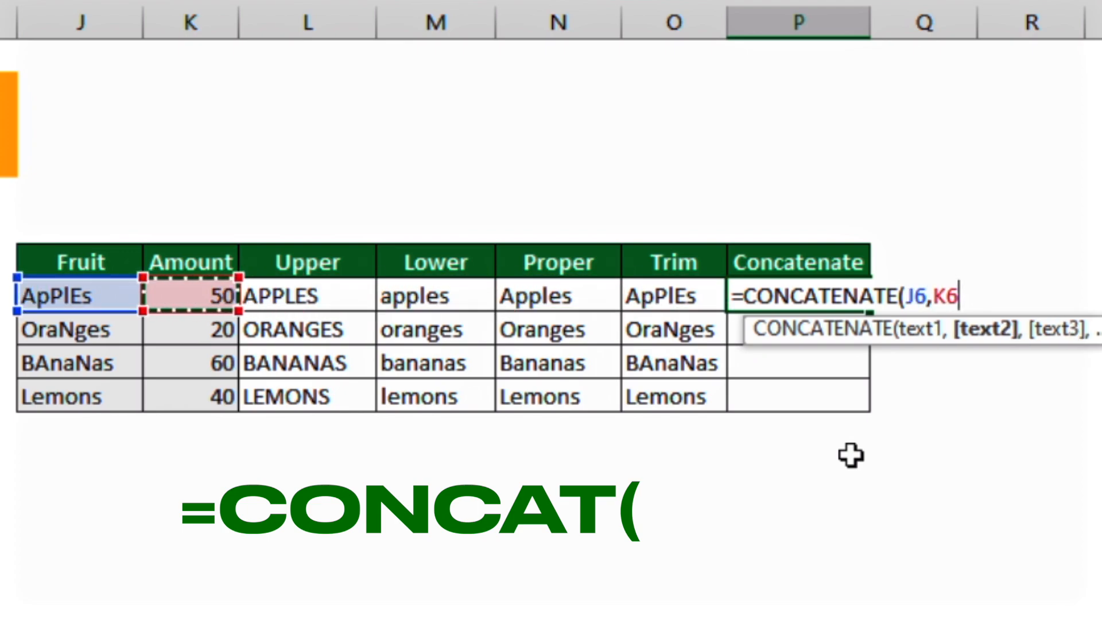
{"action": "type", "text": ")"}
{"action": "key", "text": "Return"}
Step: Copy the CONCATENATE formula from P6 down to the remaining fruit rows, P7:P9
{"action": "key", "text": "Up"}
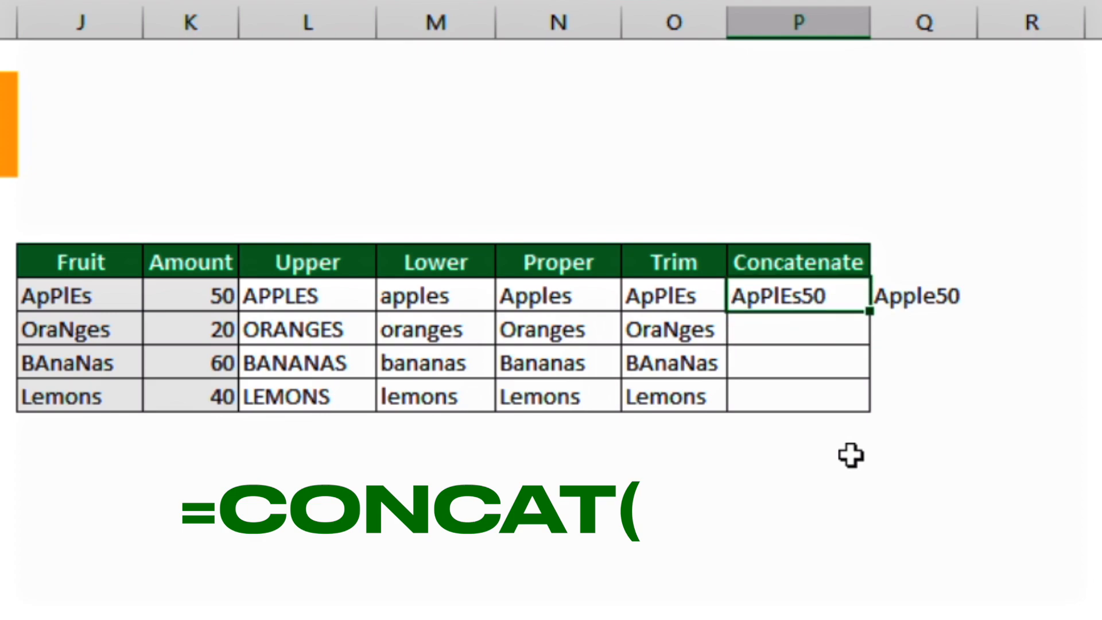
{"action": "key", "text": "ctrl+c"}
{"action": "key", "text": "shift+Down"}
{"action": "key", "text": "shift+Down"}
{"action": "key", "text": "shift+Down"}
{"action": "key", "text": "ctrl+v"}
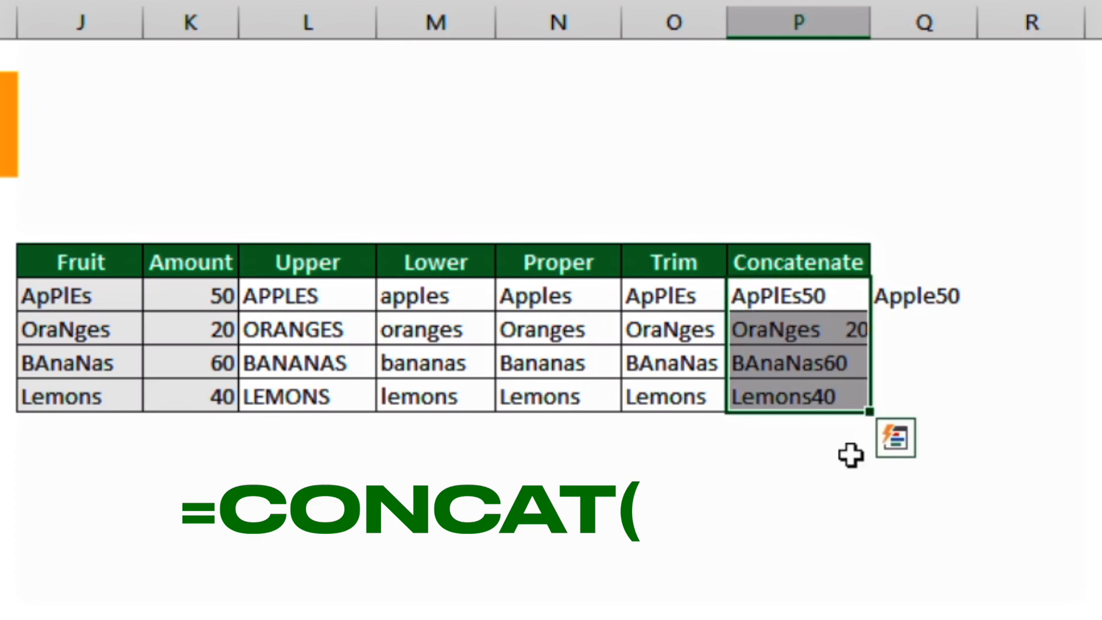
Step: Autofit the width of the Concatenate column to its contents
{"action": "key", "text": "alt+h"}
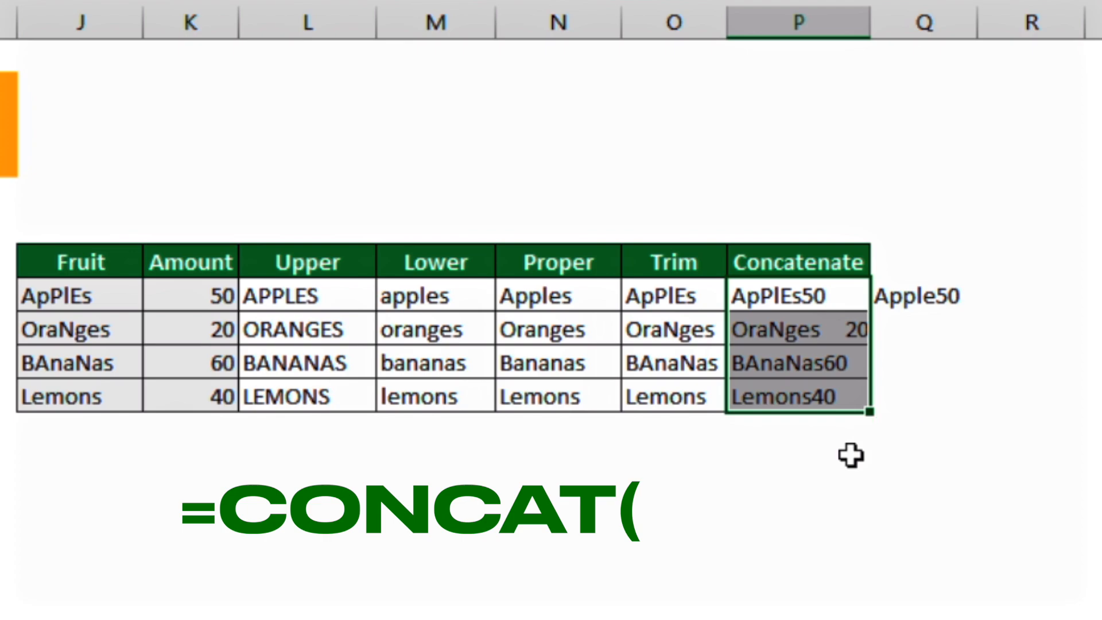
{"action": "key", "text": "o"}
{"action": "key", "text": "i"}
{"action": "key", "text": "shift+Up"}
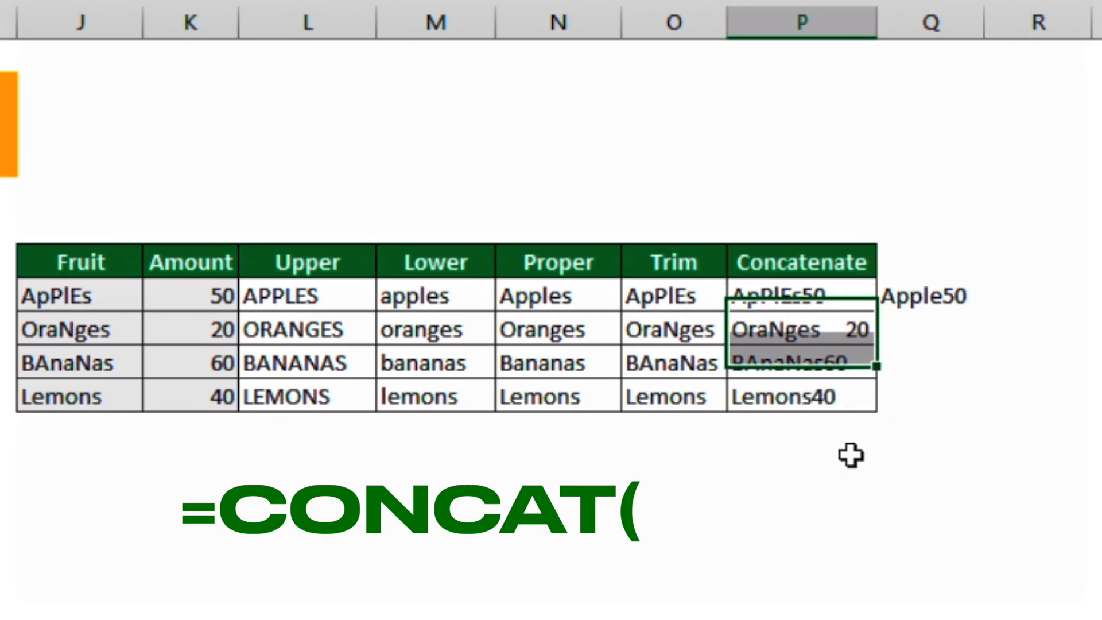
{"action": "key", "text": "Down"}
{"action": "key", "text": "Up"}
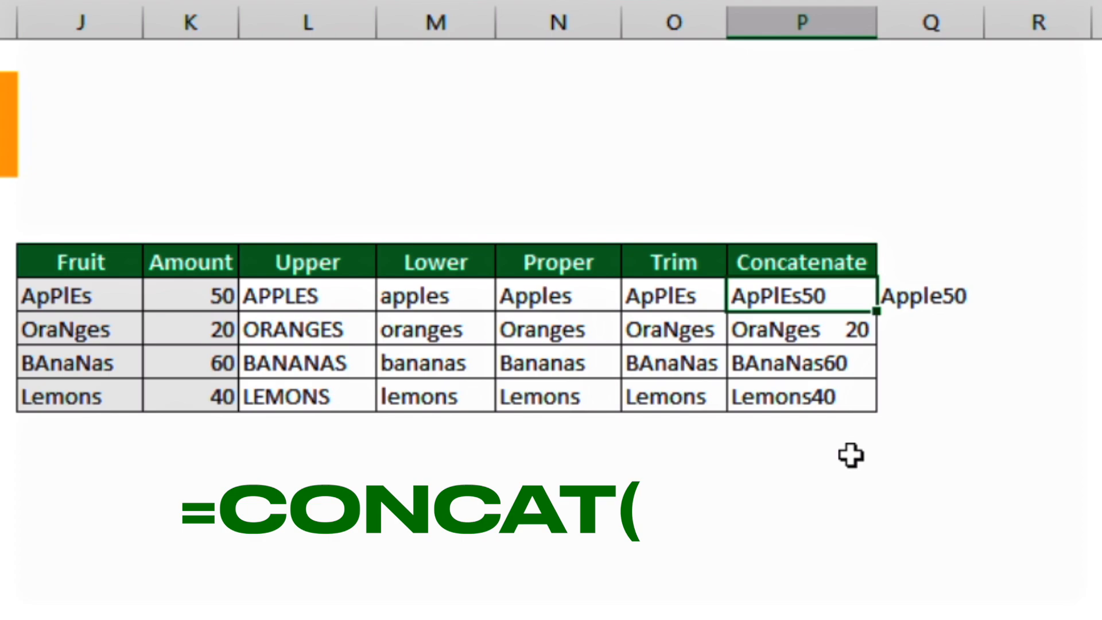
Step: Delete the sample text Apple50 from cell Q6
{"action": "key", "text": "Up"}
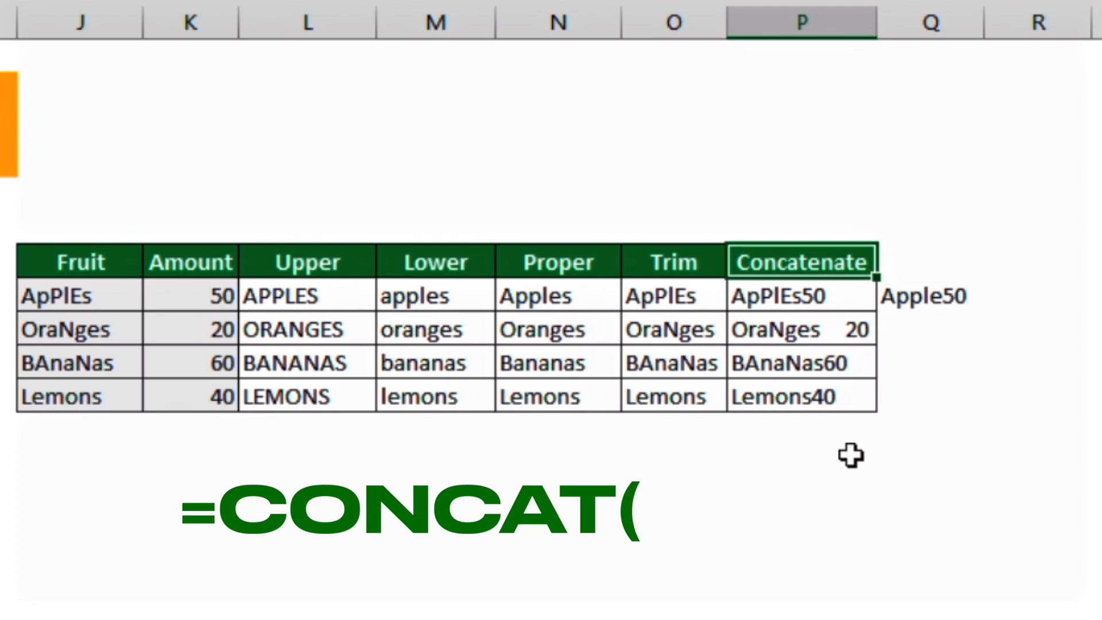
{"action": "key", "text": "Down"}
{"action": "key", "text": "Right"}
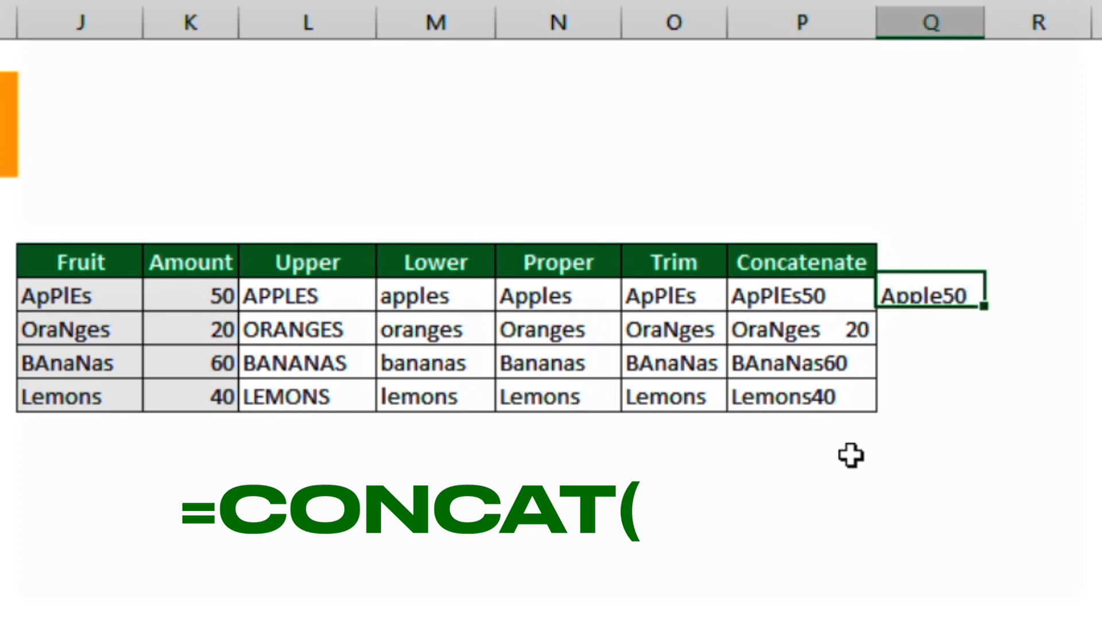
{"action": "key", "text": "Delete"}
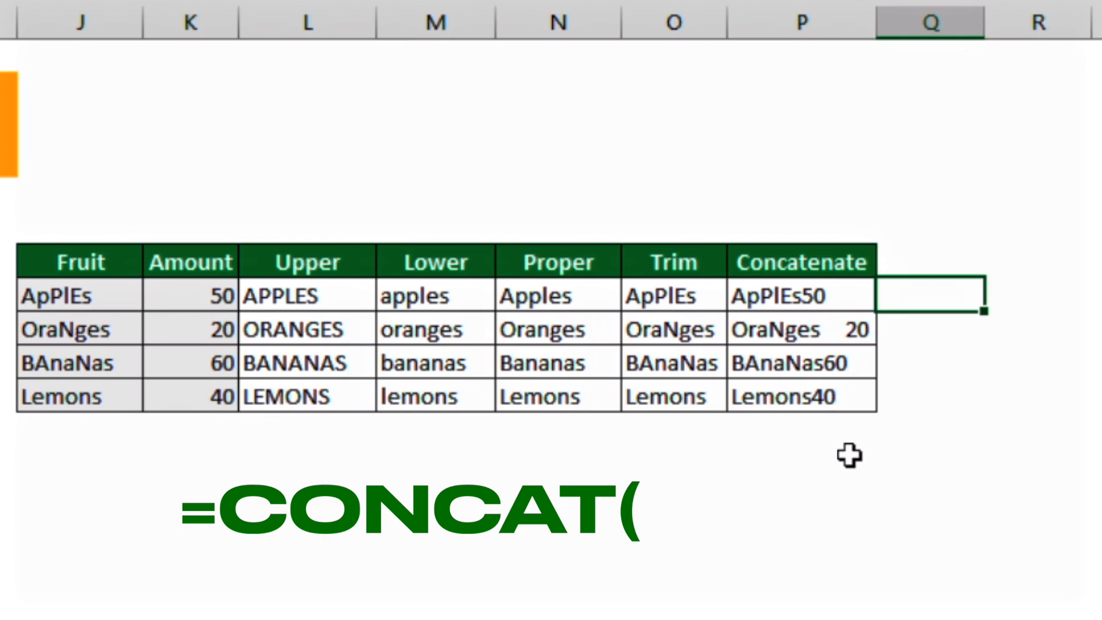
{"action": "type", "text": "="}
{"action": "key", "text": "Up"}
{"action": "key", "text": "Left"}
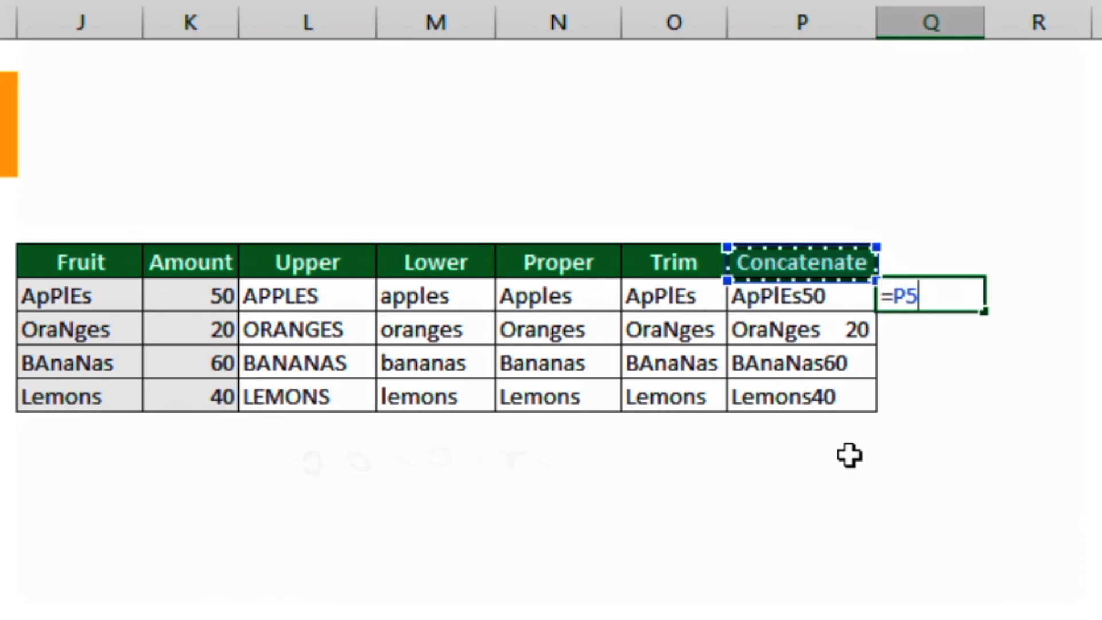
{"action": "key", "text": "Escape"}
Step: Copy the Concatenate header from P5 into cell Q5
{"action": "key", "text": "Left"}
{"action": "key", "text": "Up"}
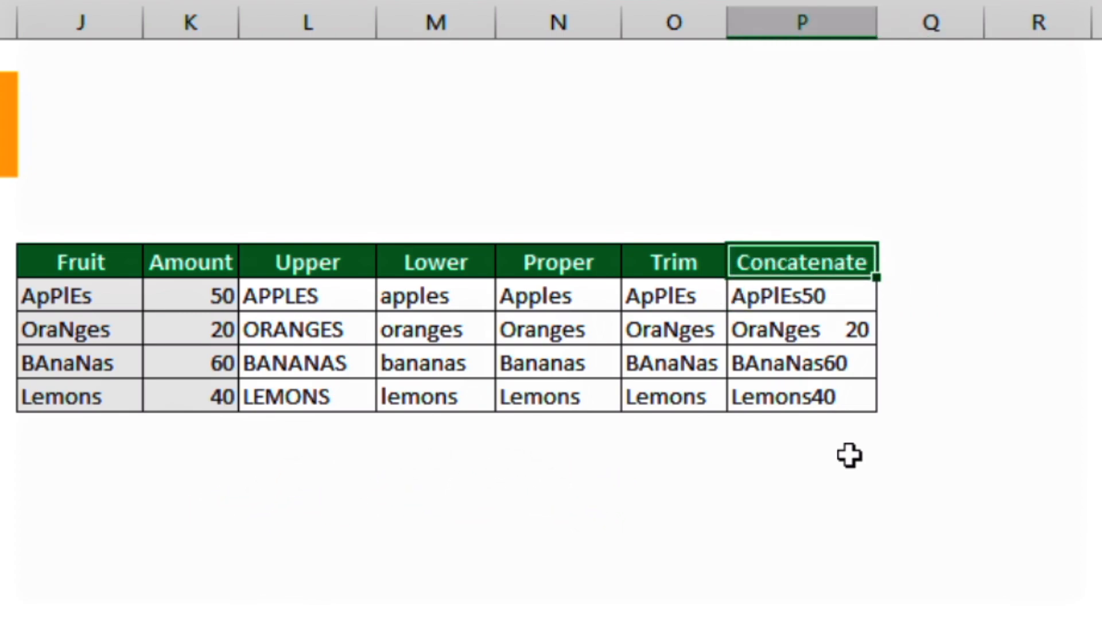
{"action": "key", "text": "ctrl+c"}
{"action": "key", "text": "Right"}
{"action": "key", "text": "ctrl+v"}
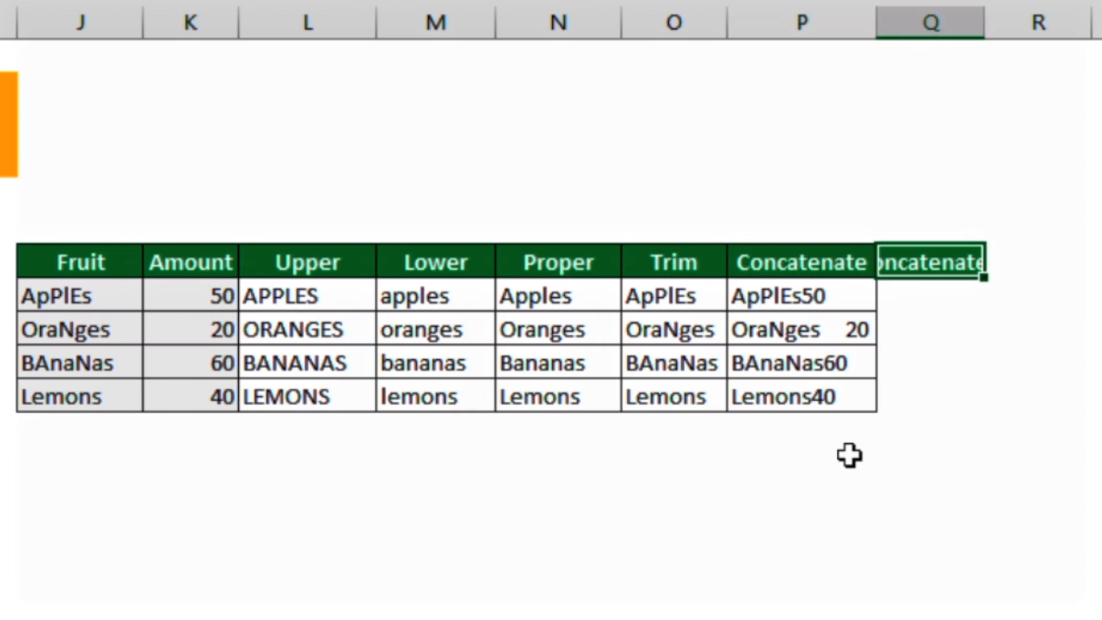
Step: Rename the copied header in Q5 as Concatenate 1, in bold, and fit the column width to it
{"action": "type", "text": "1"}
{"action": "key", "text": "Return"}
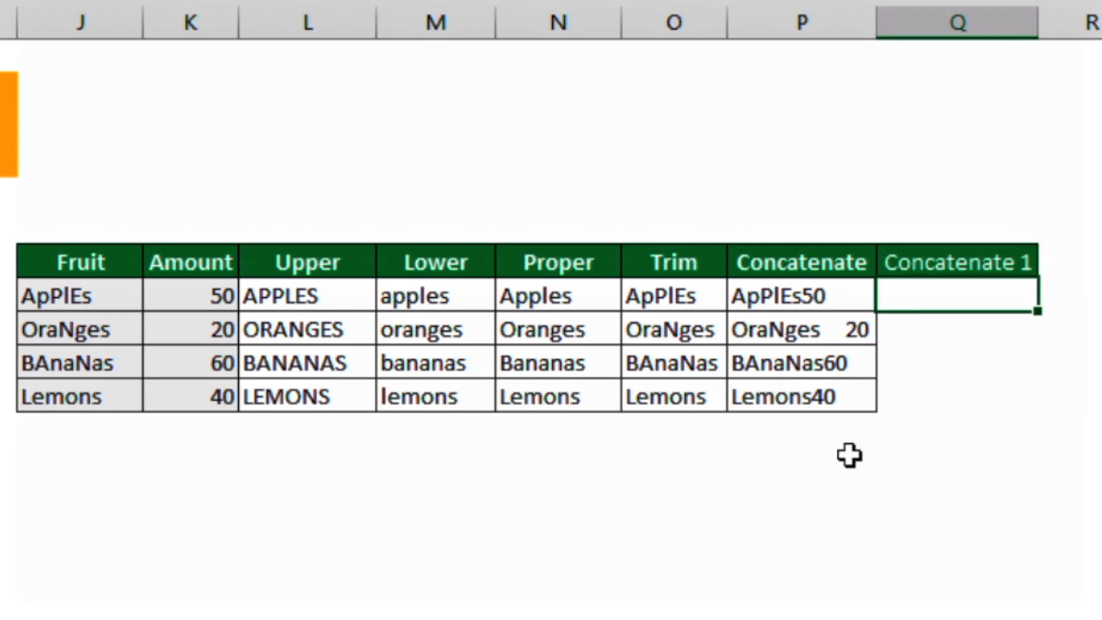
{"action": "key", "text": "Up"}
{"action": "key", "text": "Down"}
Step: Enter the formula =J6&K6 in Q6 to join the Apples fruit name and amount with an ampersand
{"action": "type", "text": "="}
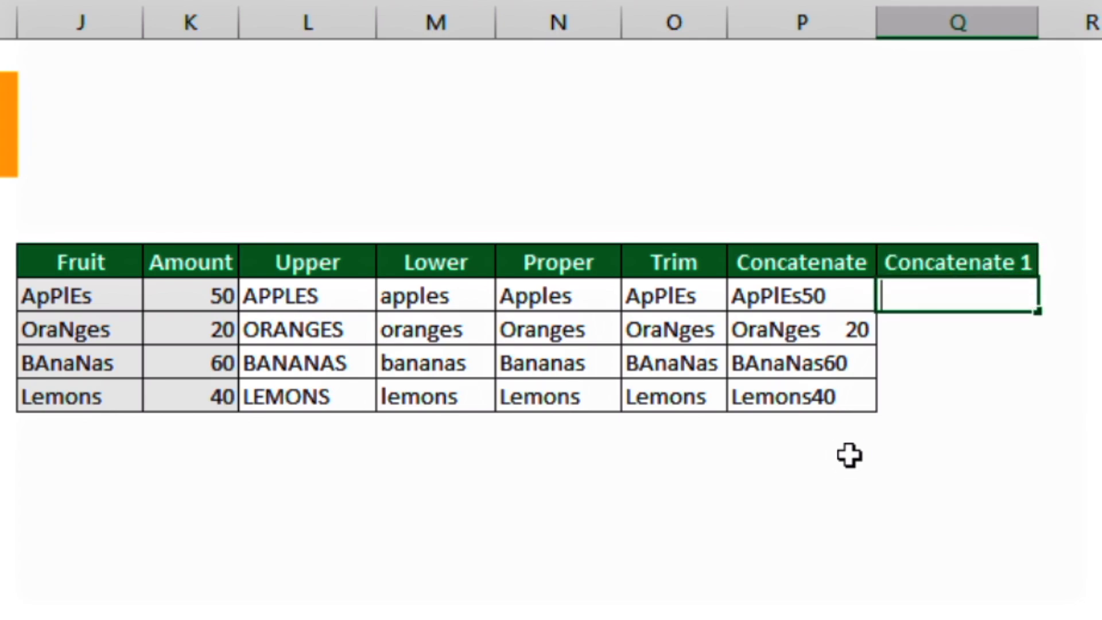
{"action": "key", "text": "Left"}
{"action": "key", "text": "Left"}
{"action": "key", "text": "Left"}
{"action": "key", "text": "Left"}
{"action": "key", "text": "Left"}
{"action": "key", "text": "Left"}
{"action": "key", "text": "Left"}
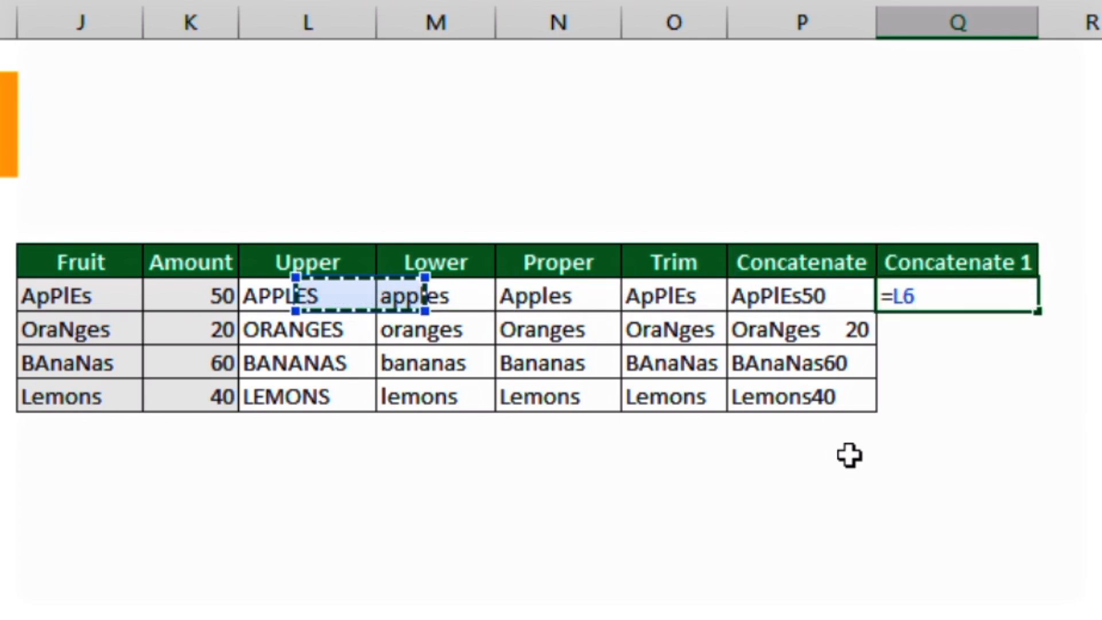
{"action": "type", "text": "&"}
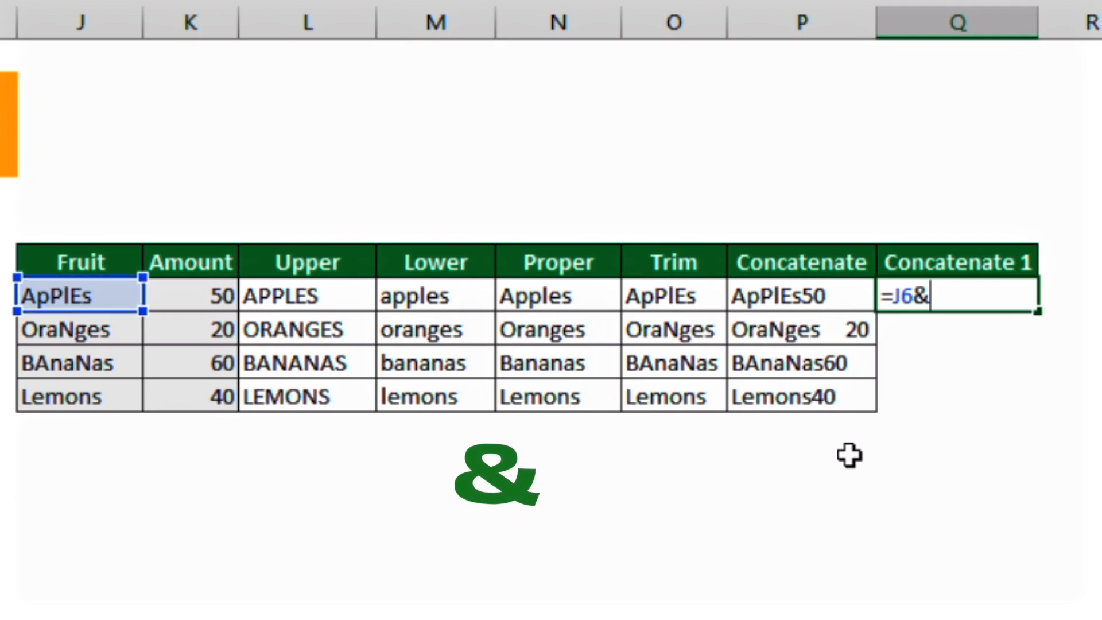
{"action": "key", "text": "Left"}
{"action": "key", "text": "Left"}
{"action": "key", "text": "Left"}
{"action": "key", "text": "Left"}
{"action": "key", "text": "Left"}
{"action": "key", "text": "Left"}
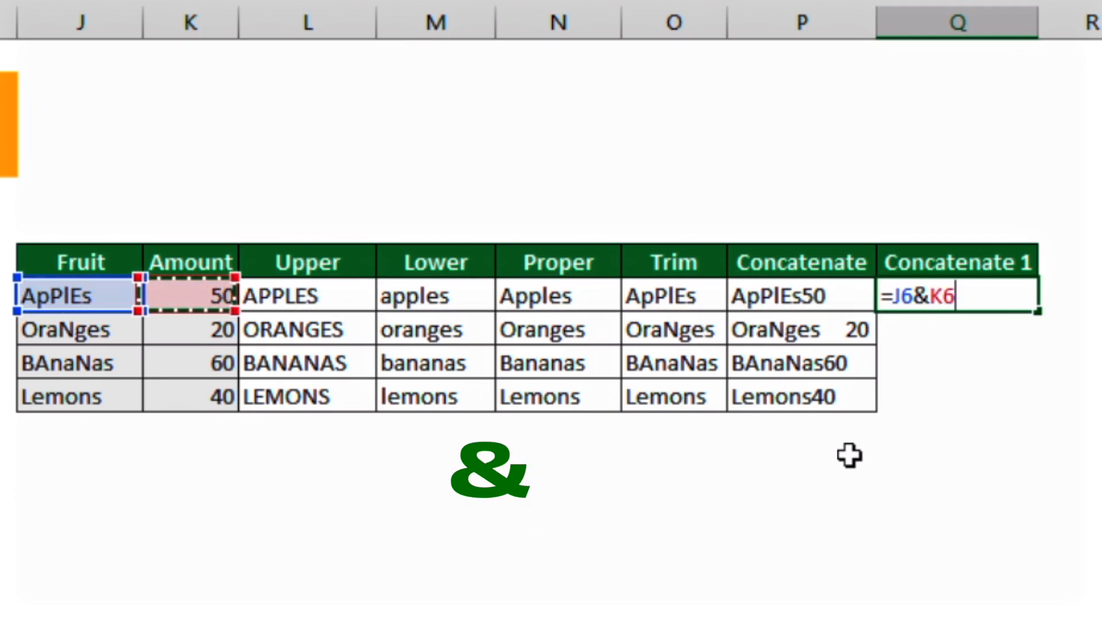
{"action": "key", "text": "Return"}
Step: Copy the ampersand formula from Q6 down to the other fruit rows, Q7:Q9
{"action": "key", "text": "Up"}
{"action": "key", "text": "ctrl+c"}
{"action": "key", "text": "Down"}
{"action": "key", "text": "shift+Down"}
{"action": "key", "text": "shift+Down"}
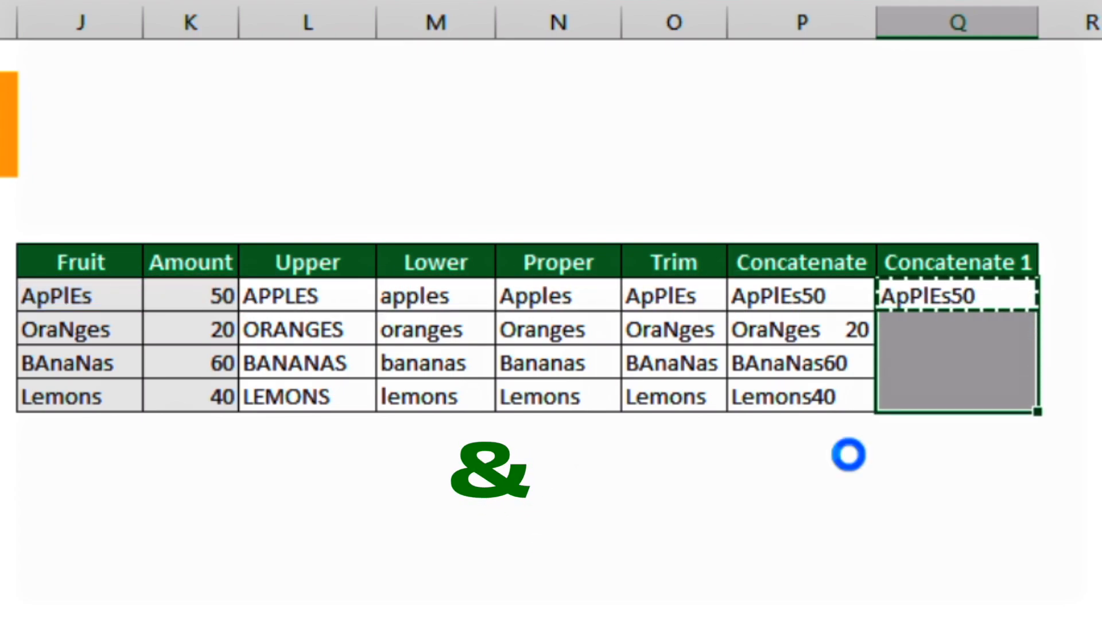
{"action": "key", "text": "ctrl+v"}
Step: Select the Concatenate and Concatenate 1 headers, P5:Q5, to compare the two joining methods
{"action": "key", "text": "Up"}
{"action": "key", "text": "Up"}
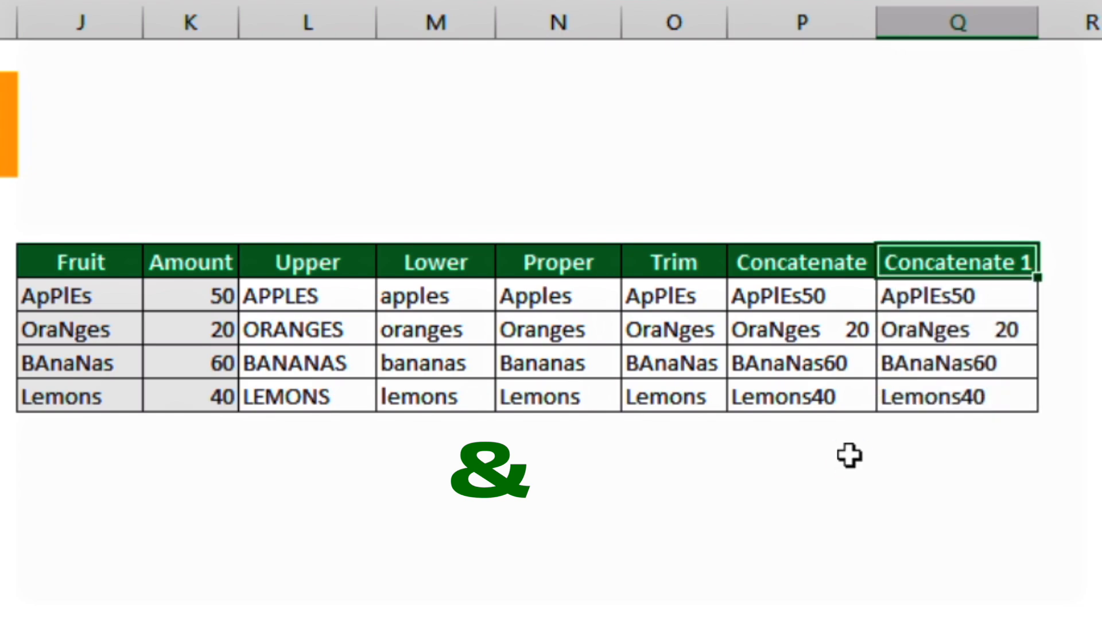
{"action": "key", "text": "Left"}
{"action": "key", "text": "shift+Right"}
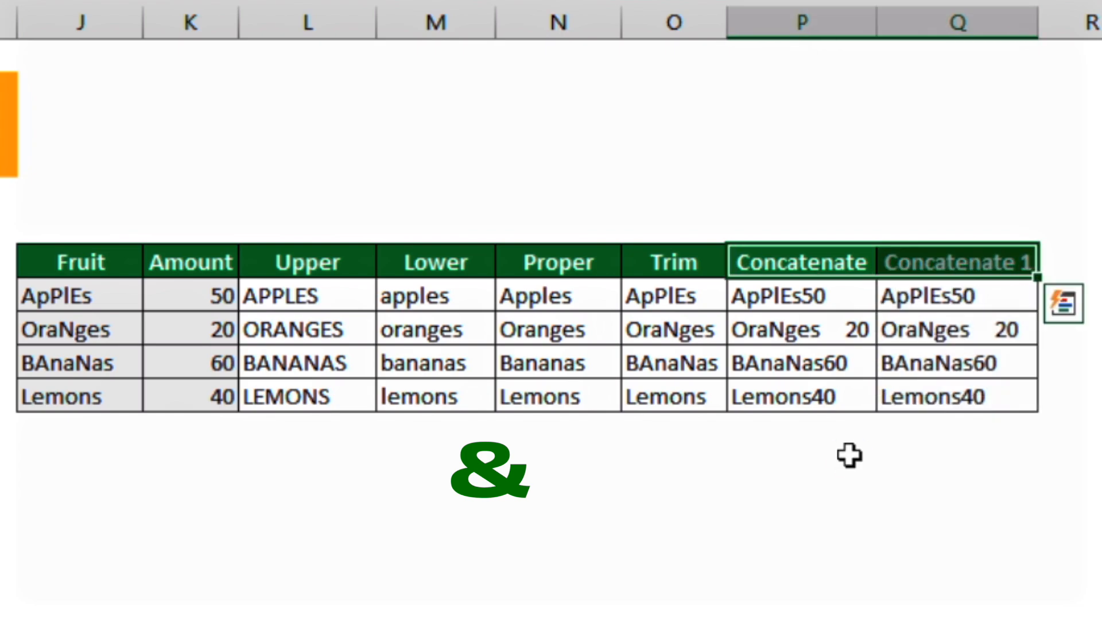
{"action": "key", "text": "shift+Left"}
{"action": "key", "text": "Right"}
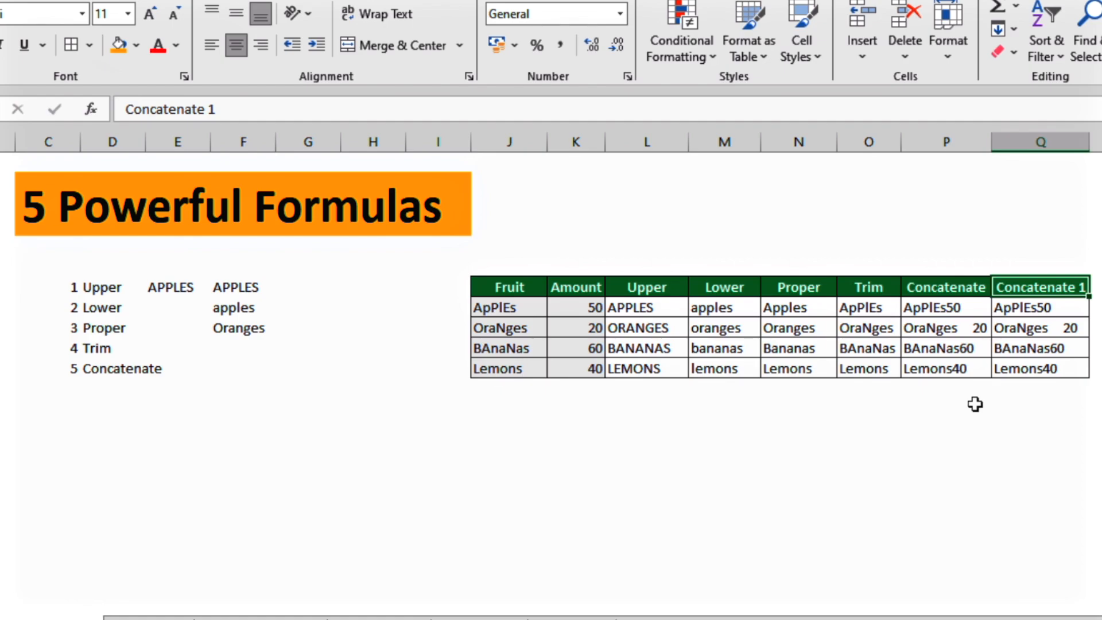
Step: Inspect the formulas in the Concatenate column for Apples, Oranges and Bananas, P6:P8, without changing them
{"action": "key", "text": "Down"}
{"action": "key", "text": "Left"}
{"action": "key", "text": "F2"}
{"action": "key", "text": "Escape"}
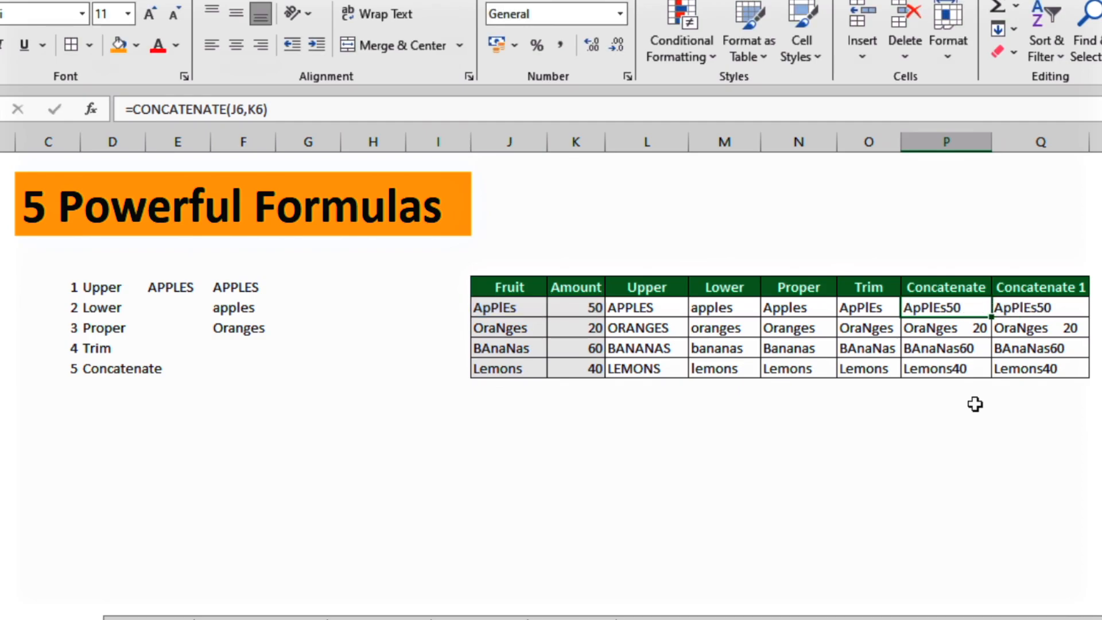
{"action": "key", "text": "Down"}
{"action": "key", "text": "F2"}
{"action": "key", "text": "Escape"}
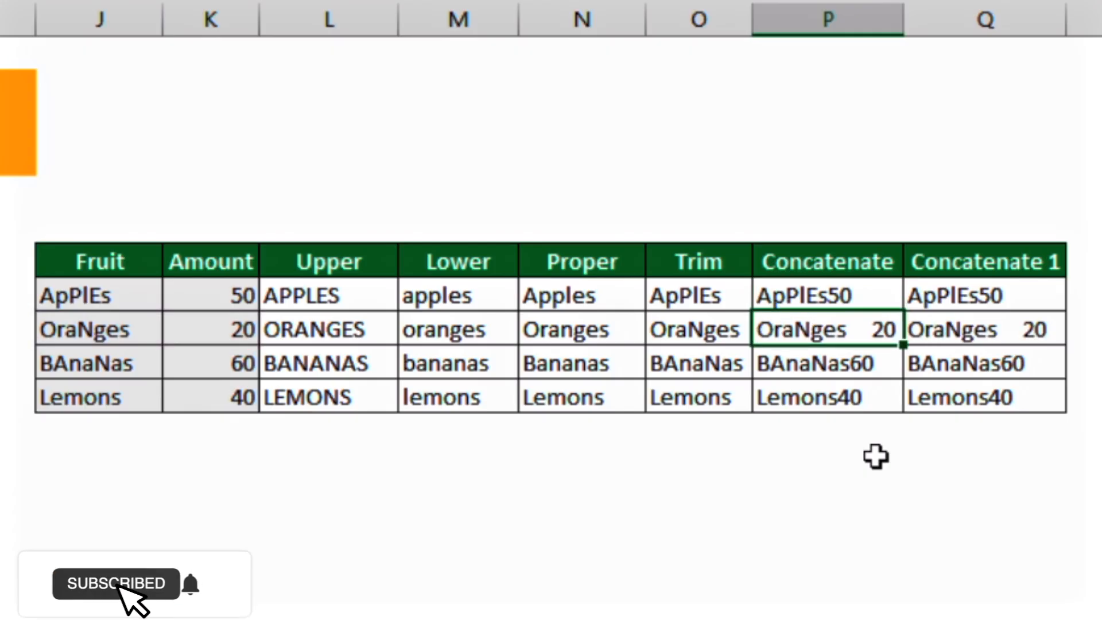
{"action": "key", "text": "F2"}
{"action": "key", "text": "Escape"}
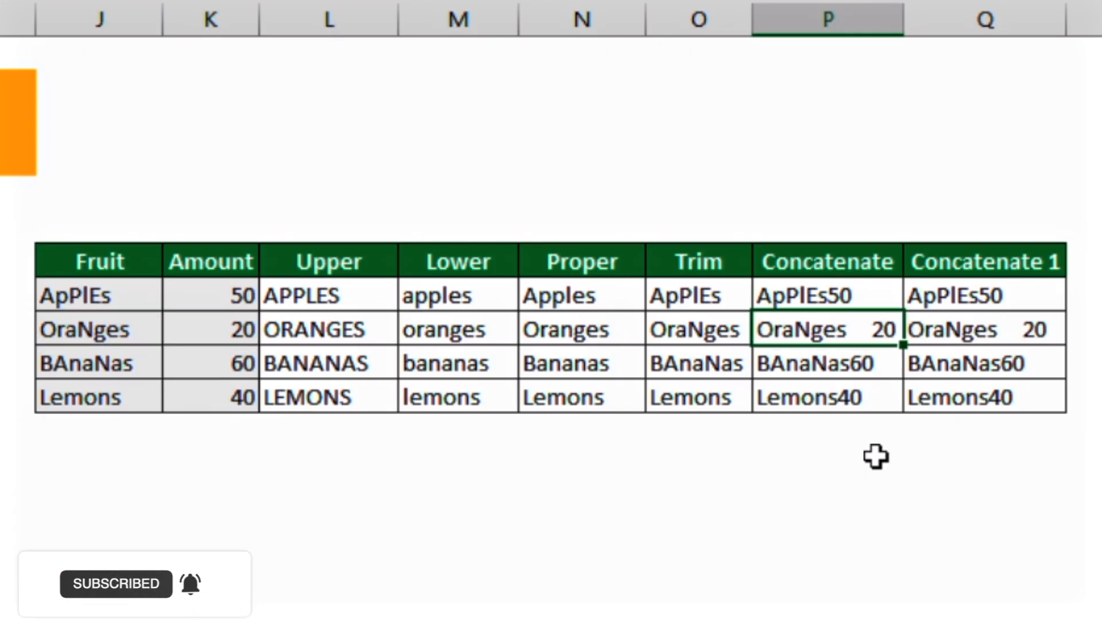
{"action": "key", "text": "Down"}
{"action": "key", "text": "F2"}
{"action": "key", "text": "Escape"}
{"action": "key", "text": "Up"}
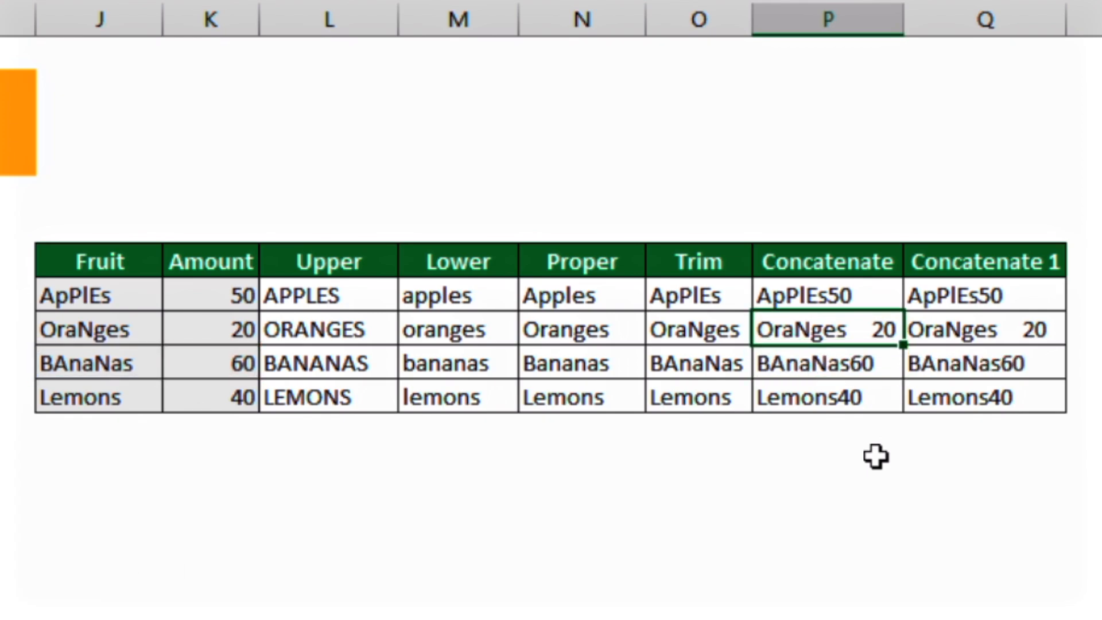
Step: Wrap the fruit name in TRIM in the Apples Concatenate cell P6, making the formula =CONCATENATE(TRIM(J6),K6)
{"action": "key", "text": "Up"}
{"action": "key", "text": "F2"}
{"action": "key", "text": "Home"}
{"action": "key", "text": "Right"}
{"action": "key", "text": "Right"}
{"action": "key", "text": "Right"}
{"action": "key", "text": "Right"}
{"action": "key", "text": "Right"}
{"action": "key", "text": "Right"}
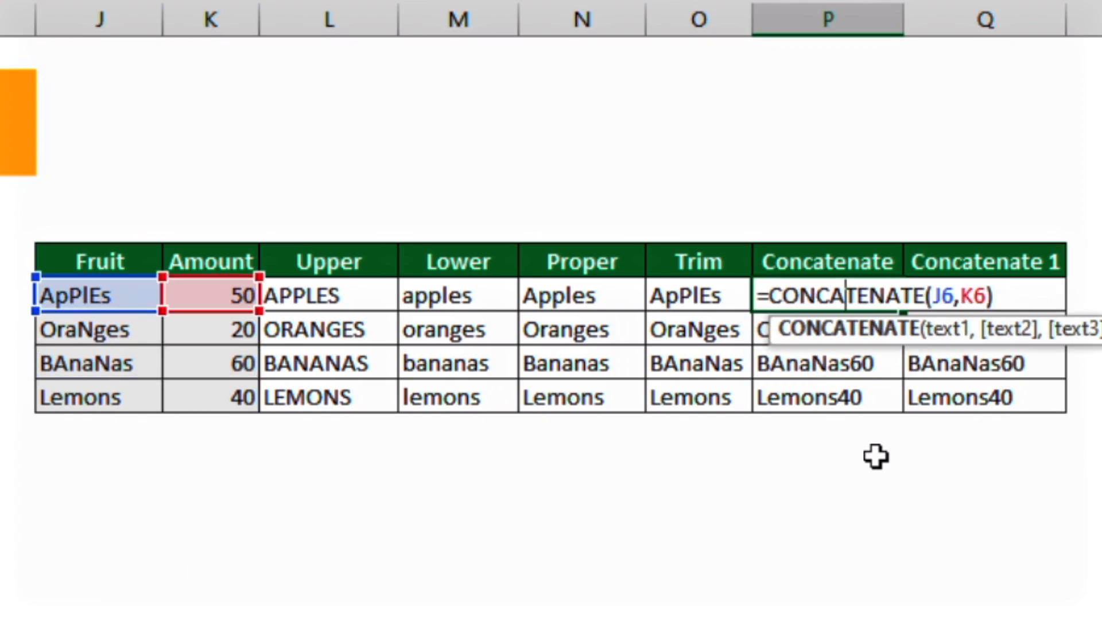
{"action": "key", "text": "Right"}
{"action": "key", "text": "Right"}
{"action": "key", "text": "Right"}
{"action": "key", "text": "Right"}
{"action": "key", "text": "Right"}
{"action": "key", "text": "Right"}
{"action": "key", "text": "Right"}
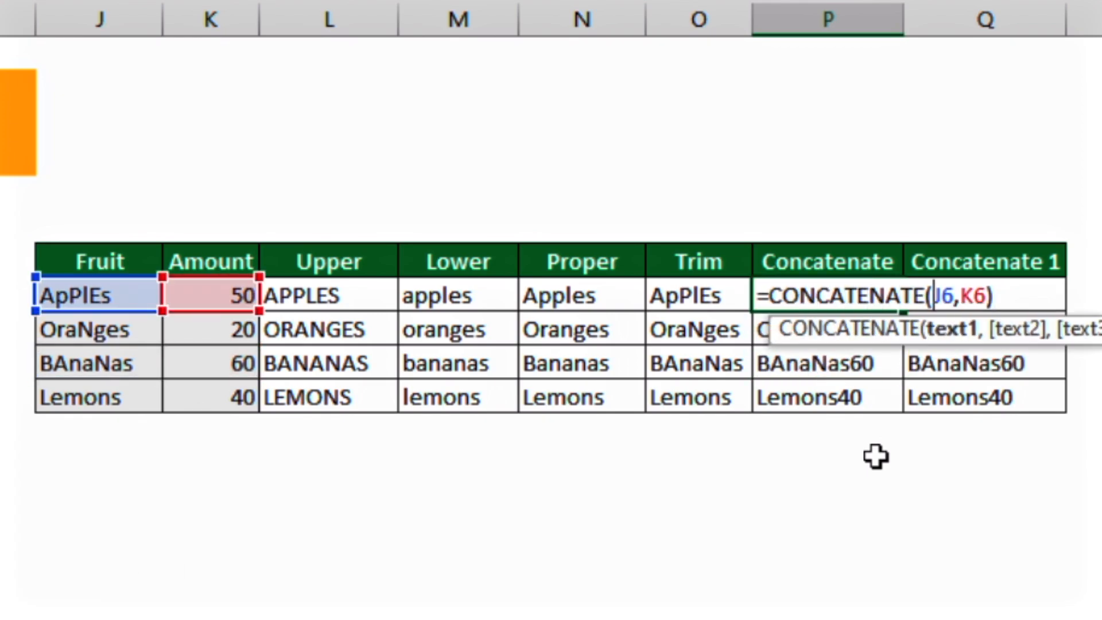
{"action": "type", "text": "Tr"}
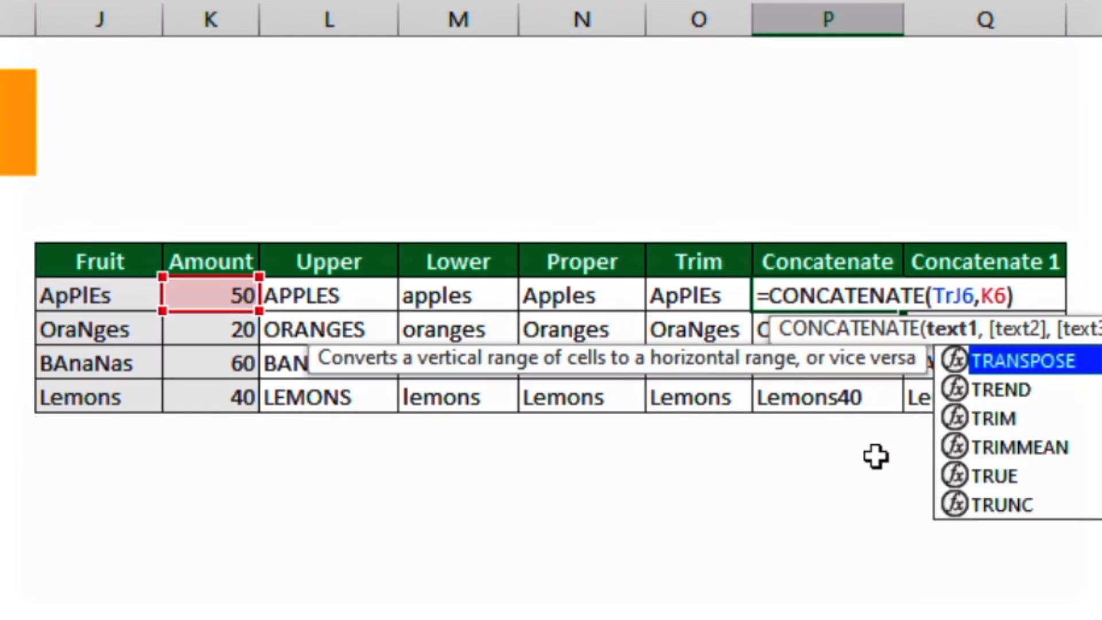
{"action": "key", "text": "Down"}
{"action": "key", "text": "Down"}
{"action": "key", "text": "Tab"}
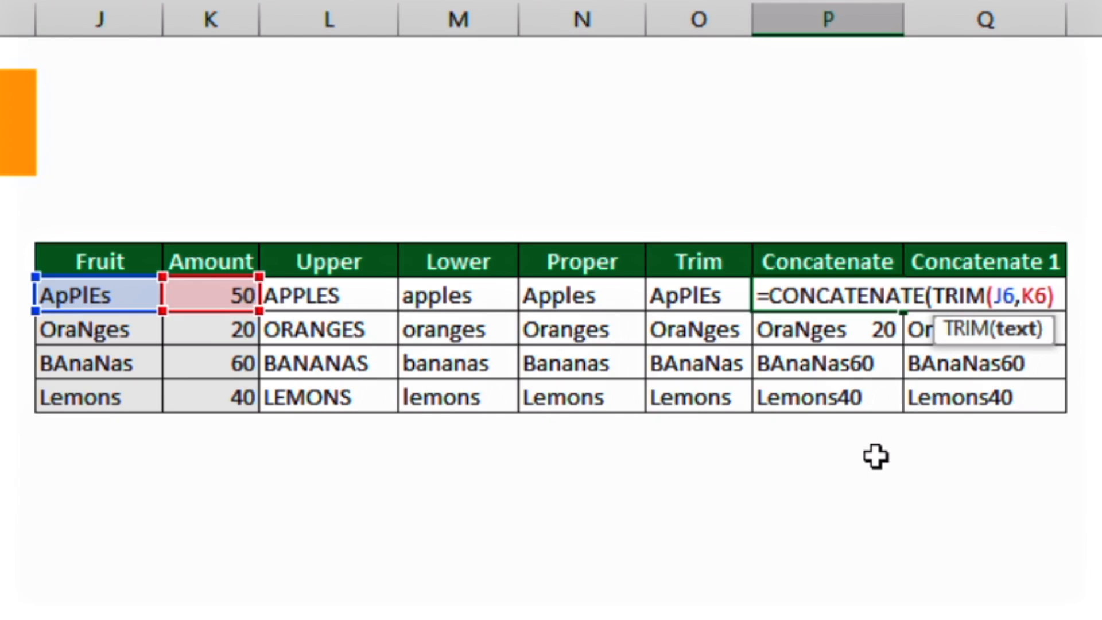
{"action": "key", "text": "Right"}
{"action": "key", "text": "Right"}
{"action": "type", "text": ")"}
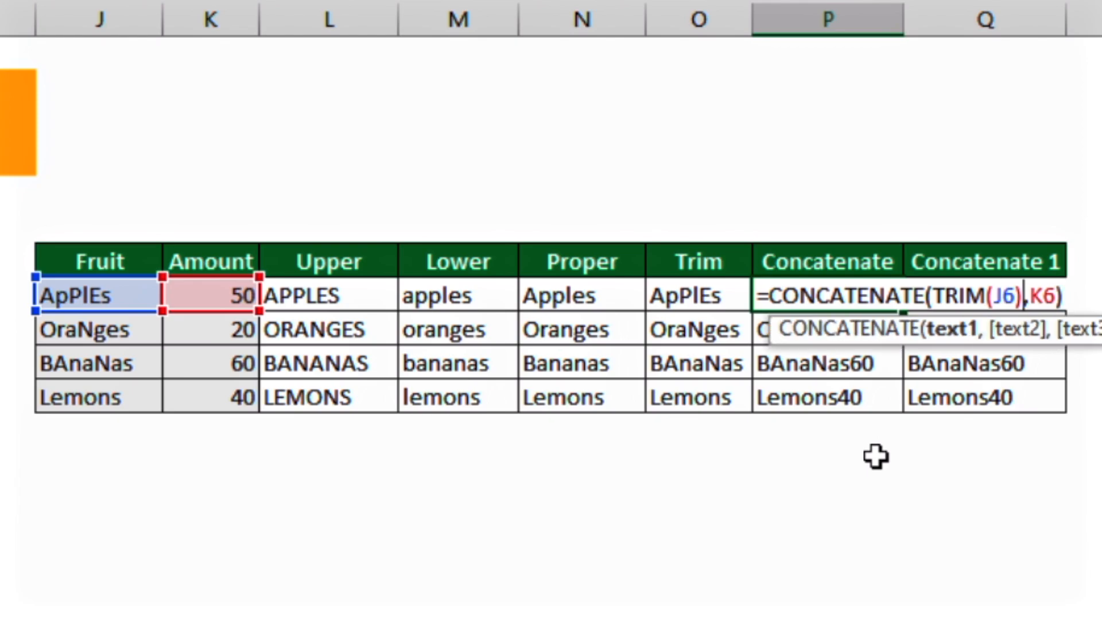
{"action": "key", "text": "Return"}
Step: Copy the CONCATENATE formula with TRIM from P6 down to the other fruit rows, P7:P9
{"action": "key", "text": "Up"}
{"action": "key", "text": "ctrl+c"}
{"action": "key", "text": "Down"}
{"action": "key", "text": "shift+Down"}
{"action": "key", "text": "shift+Down"}
{"action": "key", "text": "ctrl+v"}
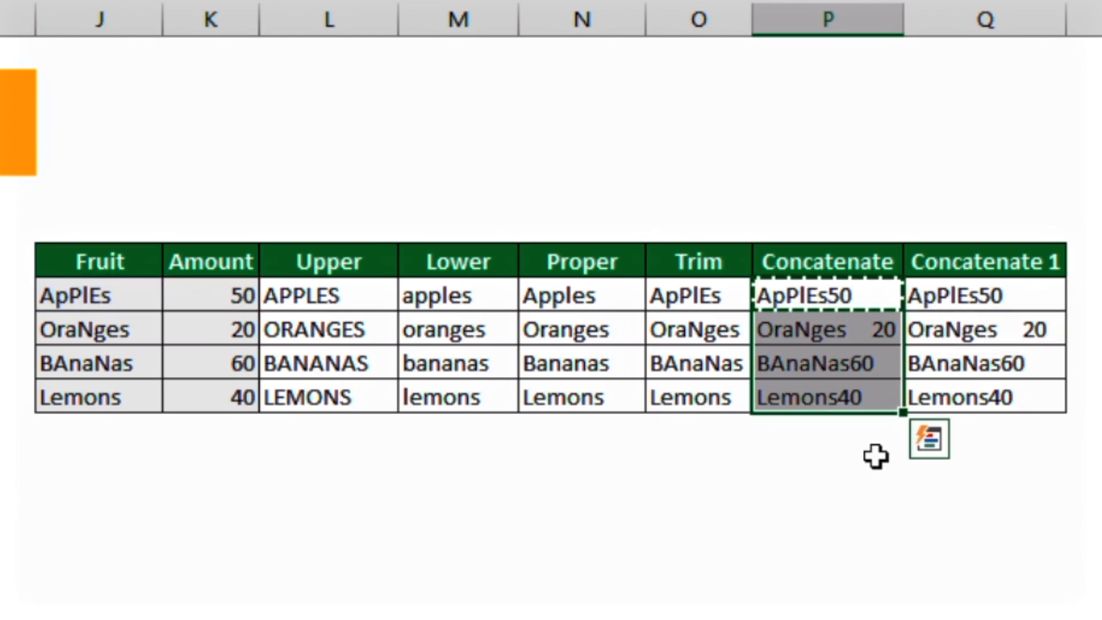
{"action": "key", "text": "Escape"}
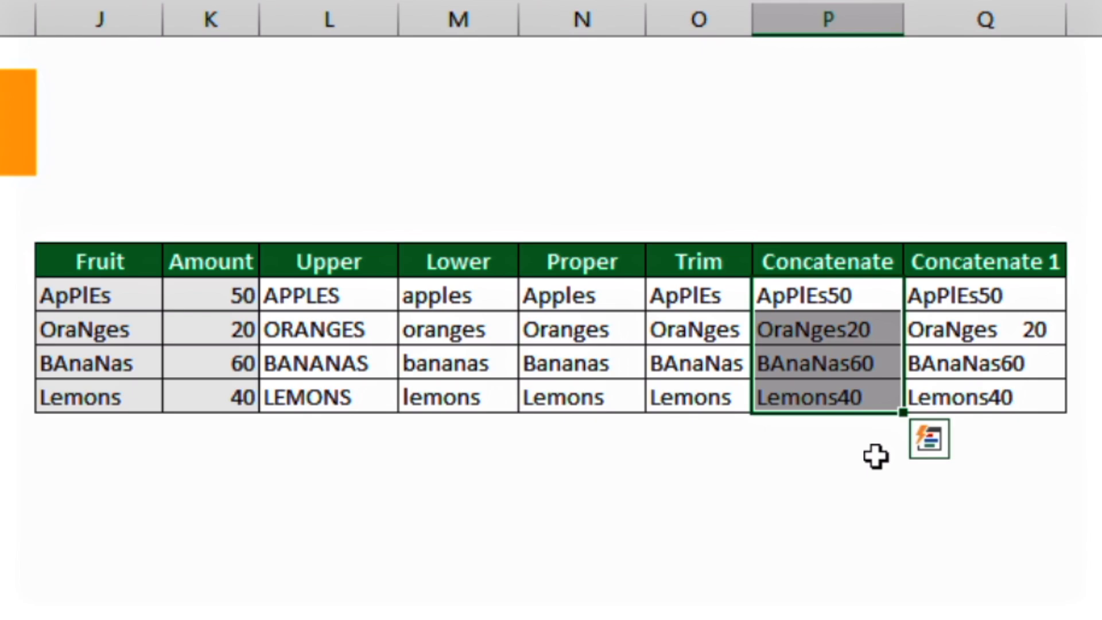
Step: Nest the TRIM part of P6 inside PROPER, making the formula =CONCATENATE(PROPER(TRIM(J6)),K6)
{"action": "key", "text": "Up"}
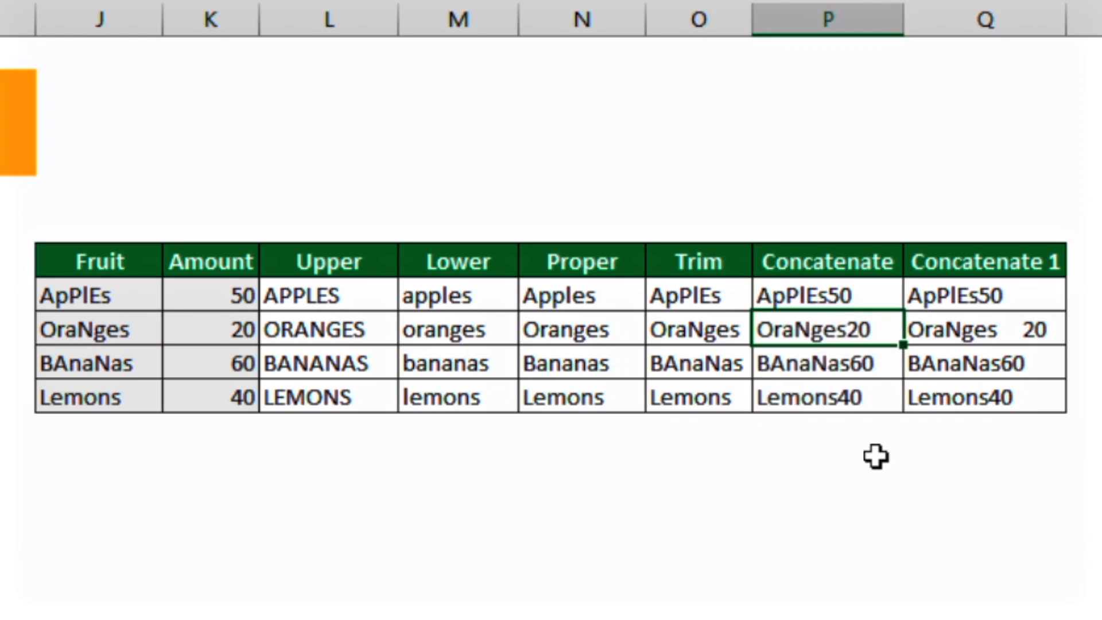
{"action": "key", "text": "F2"}
{"action": "key", "text": "Home"}
{"action": "key", "text": "Right"}
{"action": "key", "text": "Right"}
{"action": "key", "text": "Right"}
{"action": "key", "text": "Right"}
{"action": "key", "text": "Right"}
{"action": "key", "text": "Right"}
{"action": "key", "text": "Right"}
{"action": "key", "text": "Right"}
{"action": "key", "text": "Right"}
{"action": "key", "text": "Right"}
{"action": "key", "text": "Right"}
{"action": "key", "text": "Right"}
{"action": "key", "text": "Right"}
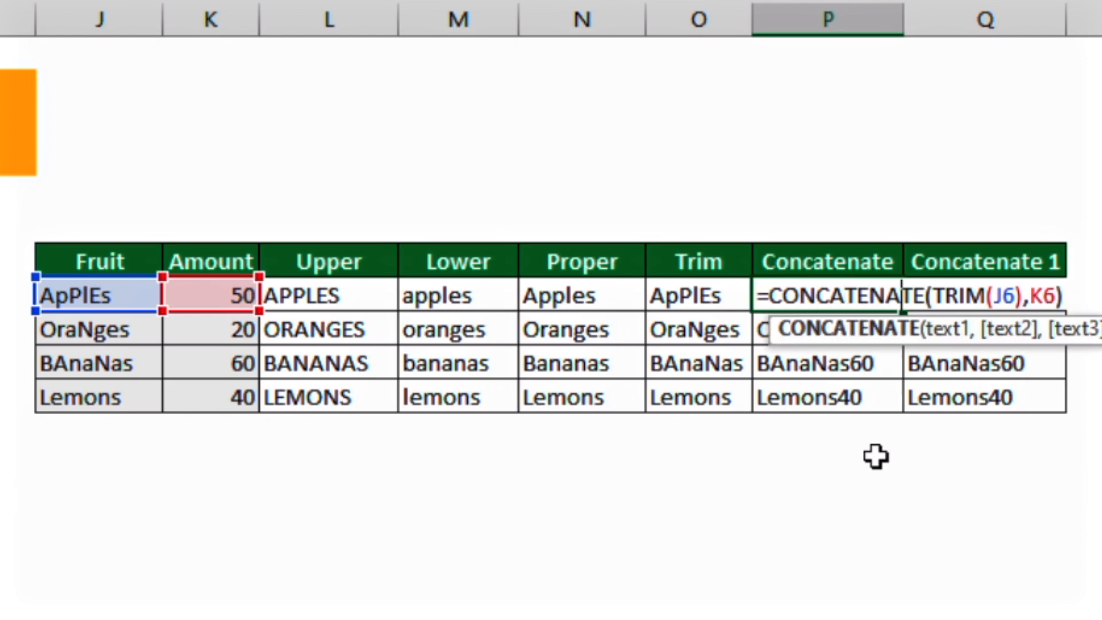
{"action": "type", "text": "Prop"}
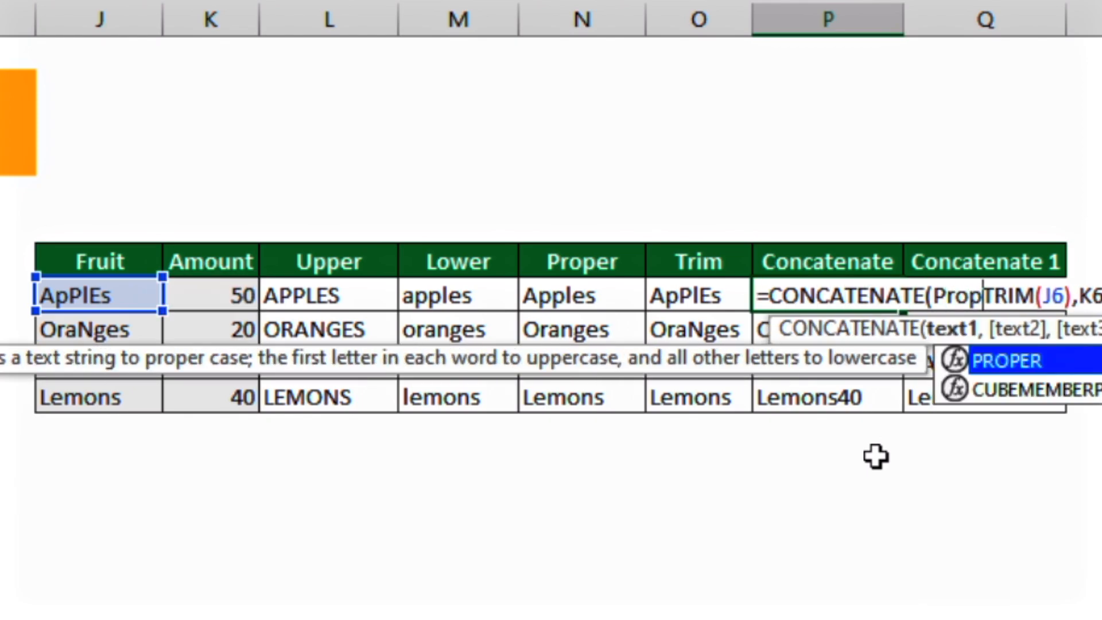
{"action": "key", "text": "Tab"}
{"action": "key", "text": "Right"}
{"action": "key", "text": "Right"}
{"action": "key", "text": "Right"}
{"action": "key", "text": "Right"}
{"action": "key", "text": "Right"}
{"action": "key", "text": "Right"}
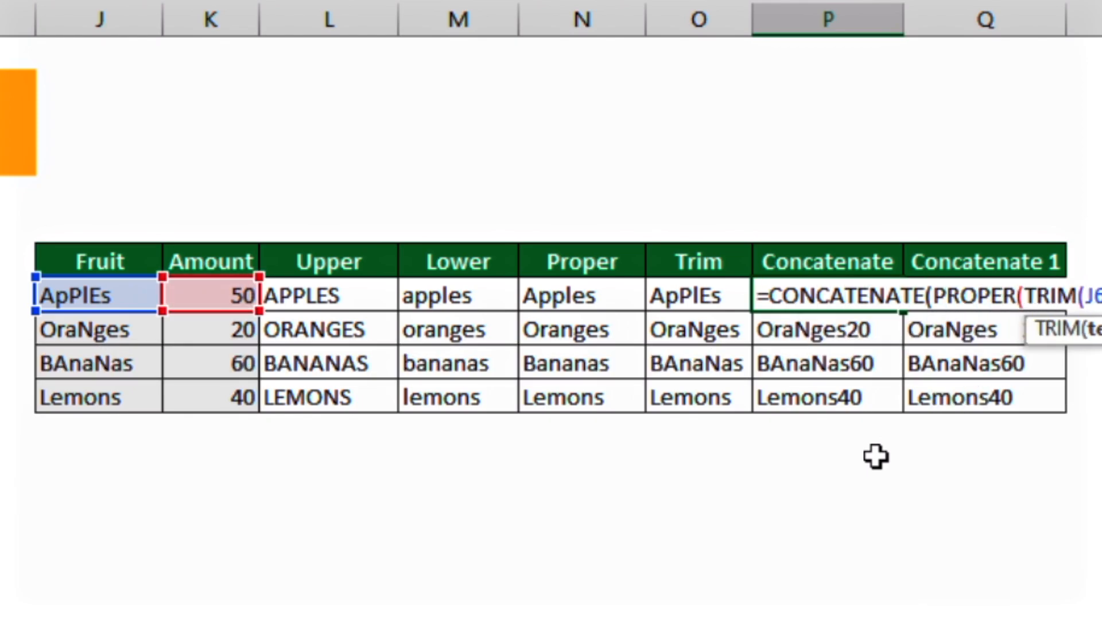
{"action": "type", "text": ")"}
{"action": "key", "text": "Return"}
Step: Copy the combined CONCATENATE, PROPER and TRIM formula from P6 down through P9
{"action": "key", "text": "Up"}
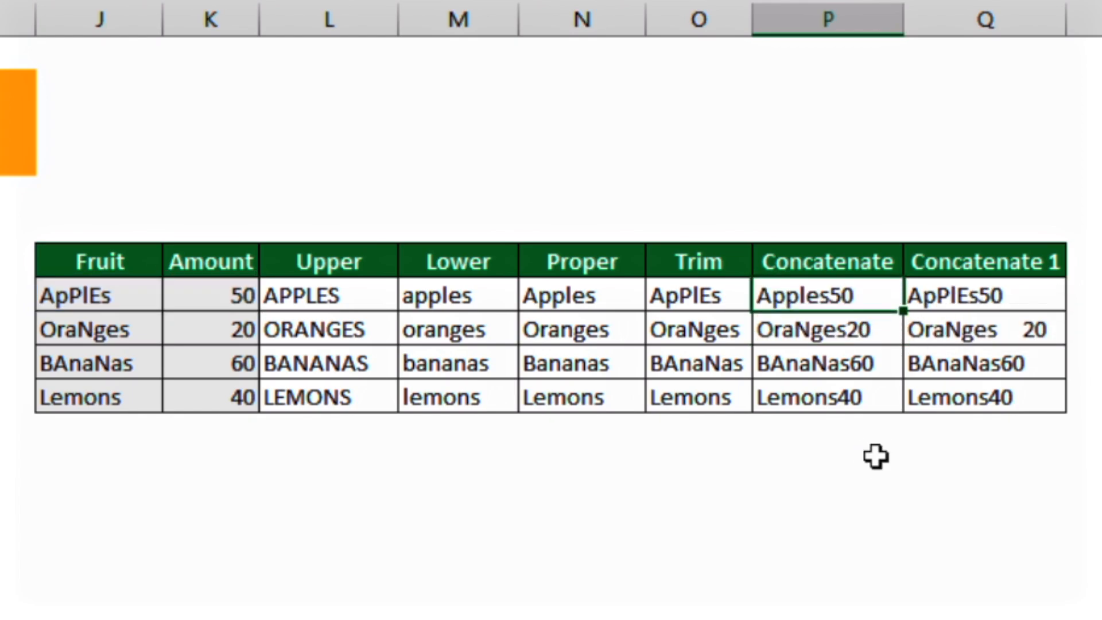
{"action": "key", "text": "ctrl+c"}
{"action": "key", "text": "ctrl+shift+Down"}
{"action": "key", "text": "Return"}
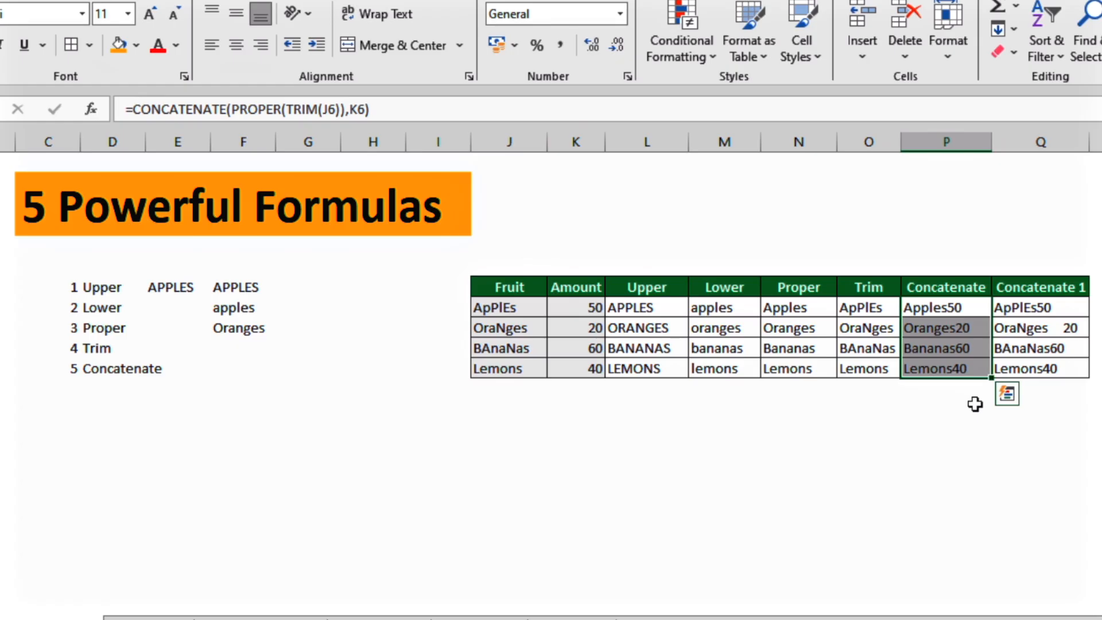